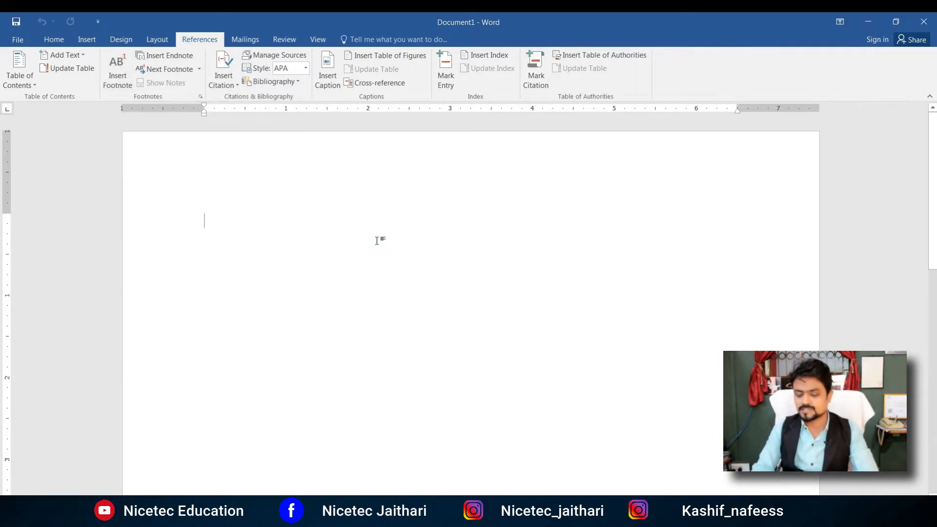
# Step: Start typing the word 'hospital' in the blank Document1
pyautogui.write('hospital')
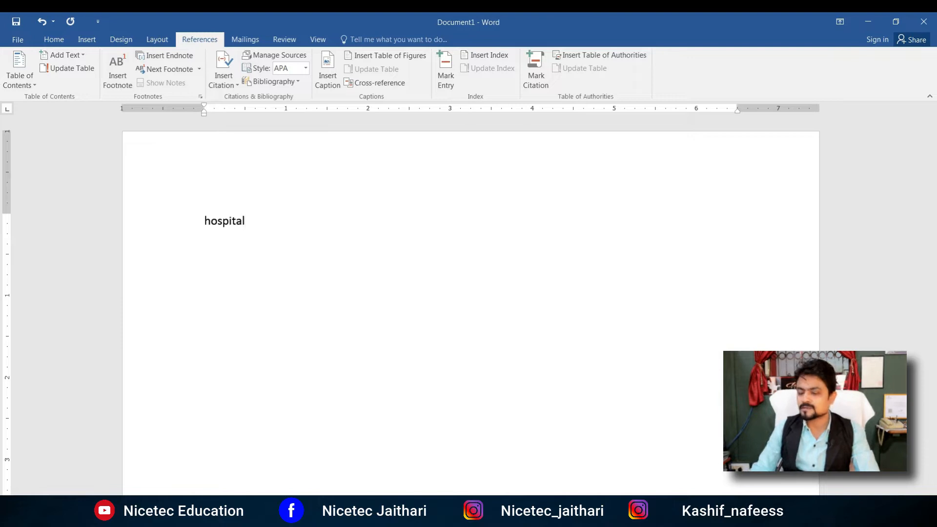
# Step: Enlarge the word Hospital by two font-size steps
pyautogui.hotkey('ctrl', 'a')
pyautogui.hotkey('ctrl', 'shift', '.')
pyautogui.hotkey('ctrl', 'shift', '.')
pyautogui.hotkey('ctrl', 'shift', '.')
pyautogui.hotkey('ctrl', 'shift', '.')
pyautogui.click(383, 216)
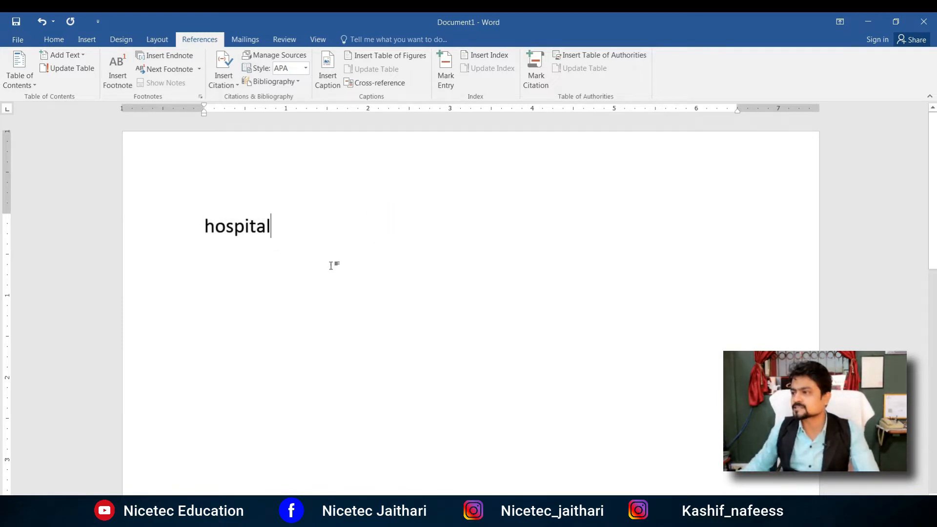
# Step: Repeat Hospital on four lines and insert a footnote after the first one
pyautogui.hotkey('ctrl', 'a')
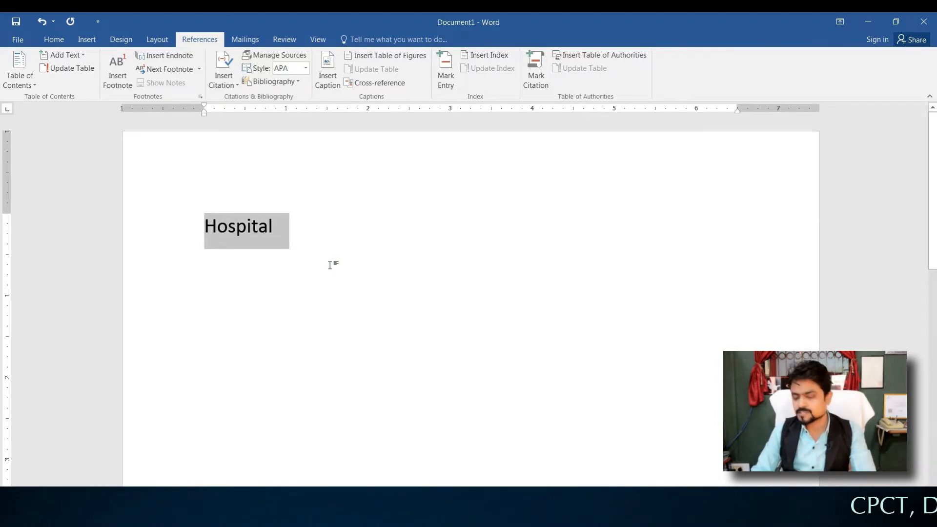
pyautogui.hotkey('ctrl', 'v')
pyautogui.hotkey('ctrl', 'v')
pyautogui.hotkey('ctrl', 'v')
pyautogui.hotkey('ctrl', 'v')
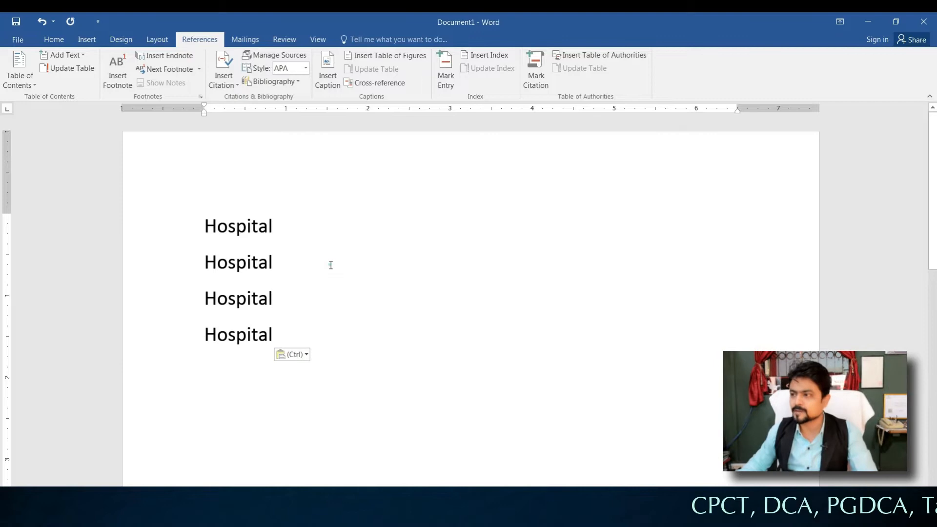
pyautogui.moveTo(291, 226); pyautogui.dragTo(208, 225)
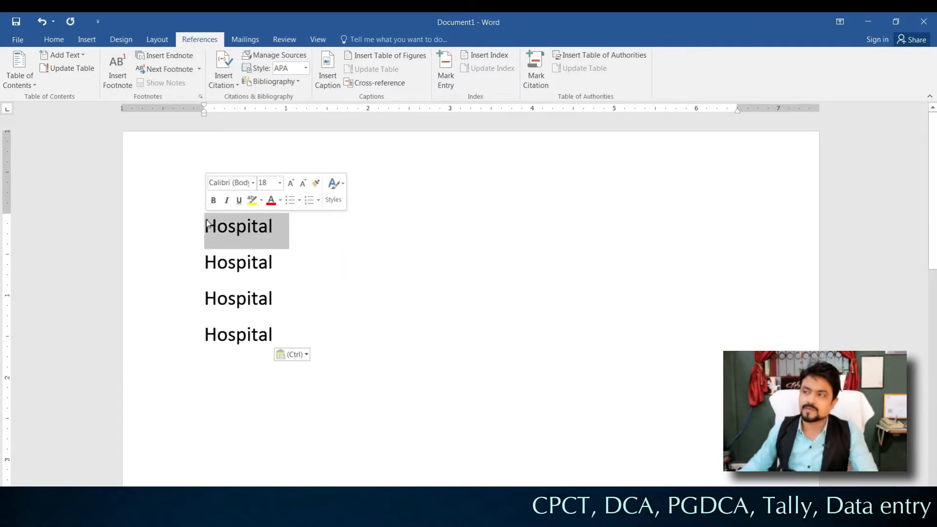
pyautogui.click(124, 75)
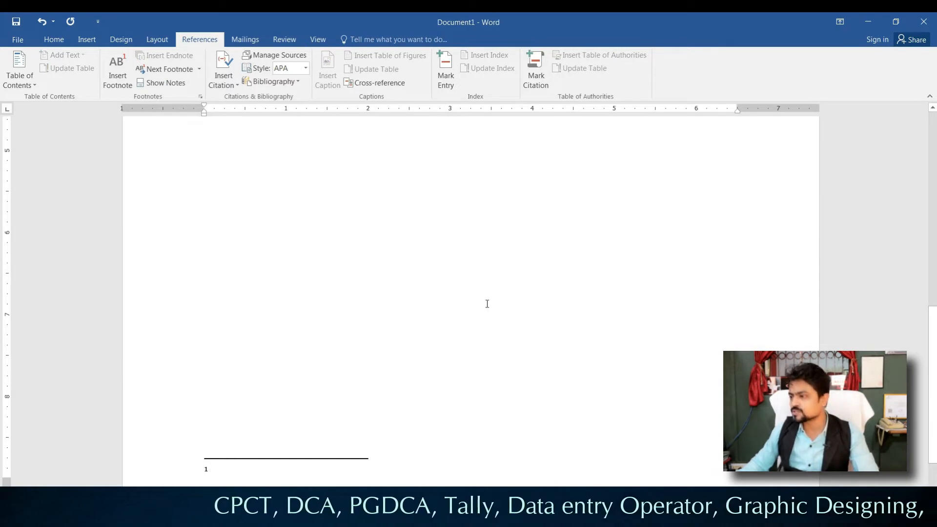
# Step: Type 'medical treatment' as the first footnote's text
pyautogui.scroll(-1, 487, 304)
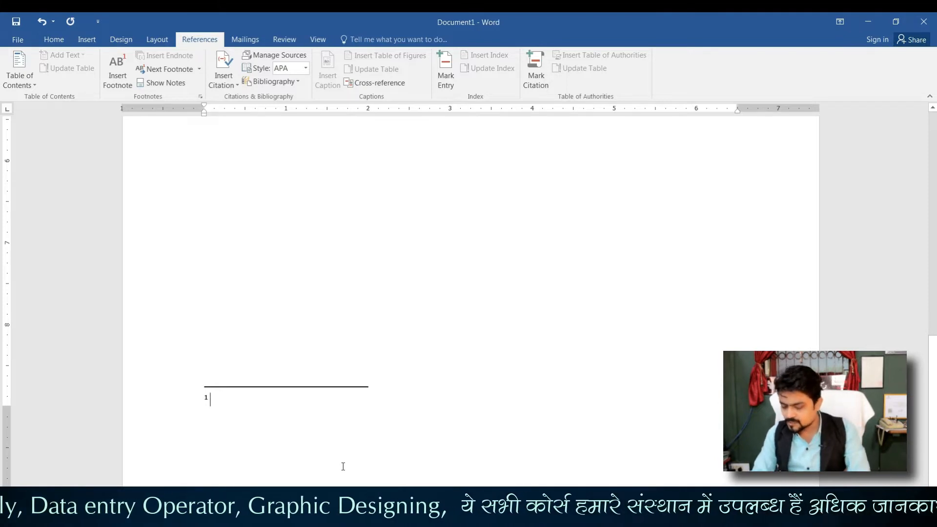
pyautogui.write('medical treatment')
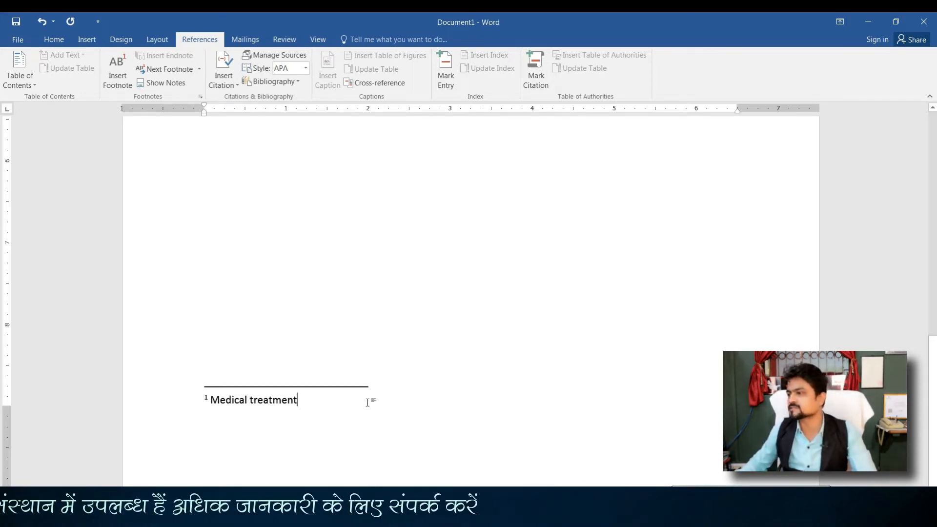
pyautogui.scroll(5, 354, 298)
pyautogui.scroll(3, 355, 298)
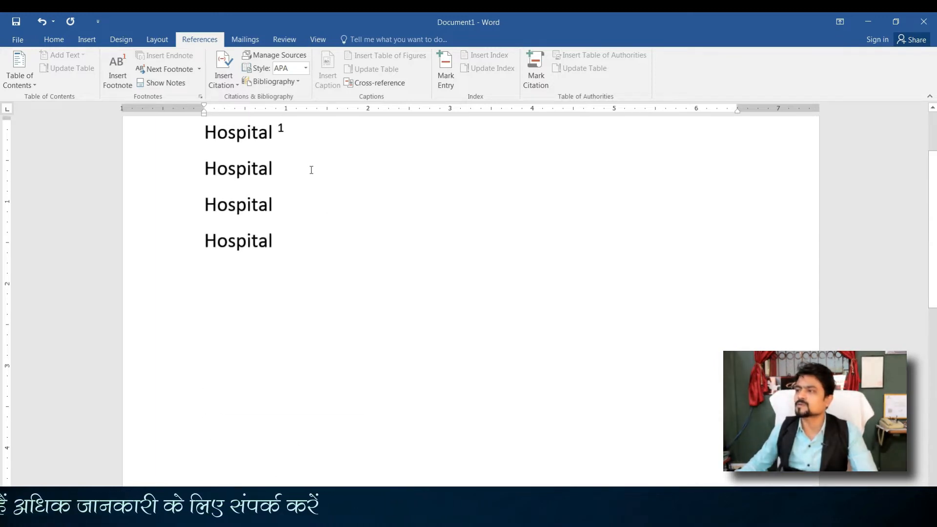
pyautogui.scroll(2, 315, 196)
# Step: Add a second footnote on the second Hospital line with the text 'gfhgfgh'
pyautogui.moveTo(275, 253); pyautogui.dragTo(199, 253)
pyautogui.click(118, 80)
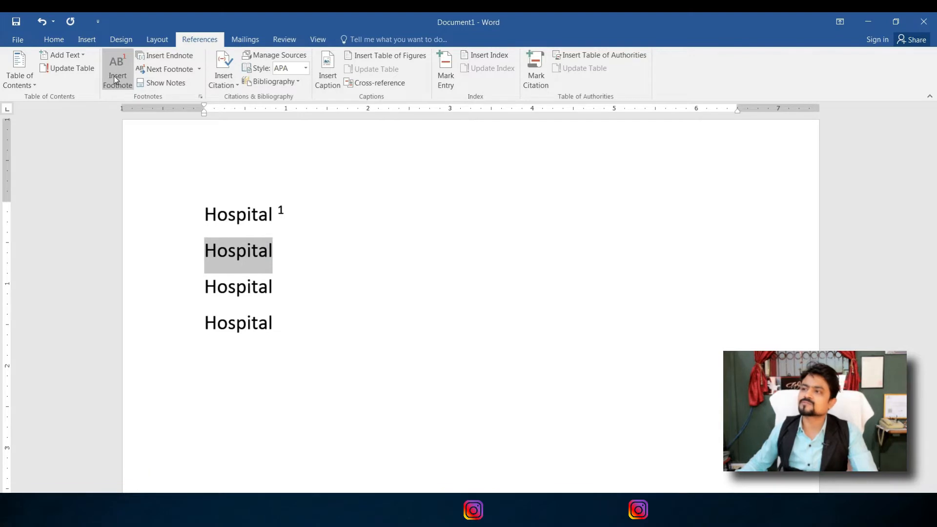
pyautogui.write('gfhgfgh')
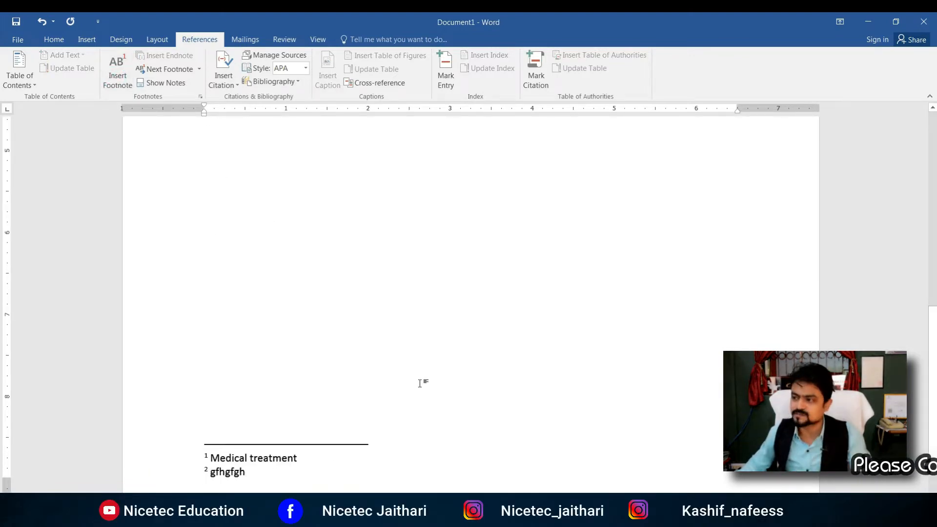
pyautogui.scroll(10, 425, 380)
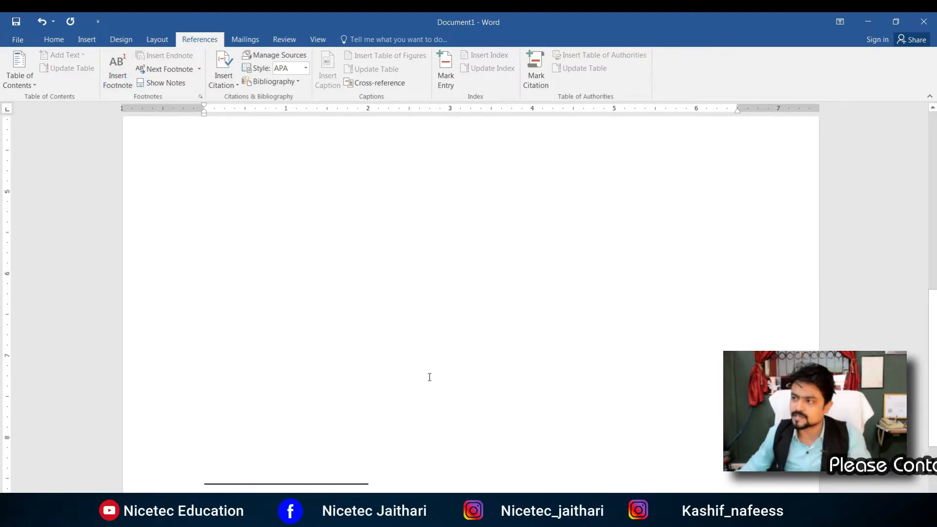
pyautogui.scroll(1, 430, 377)
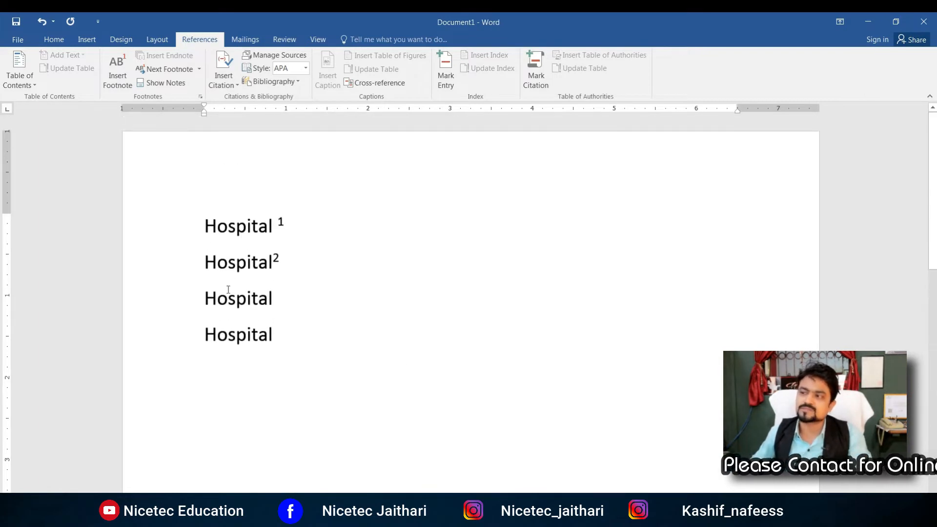
pyautogui.moveTo(265, 262)
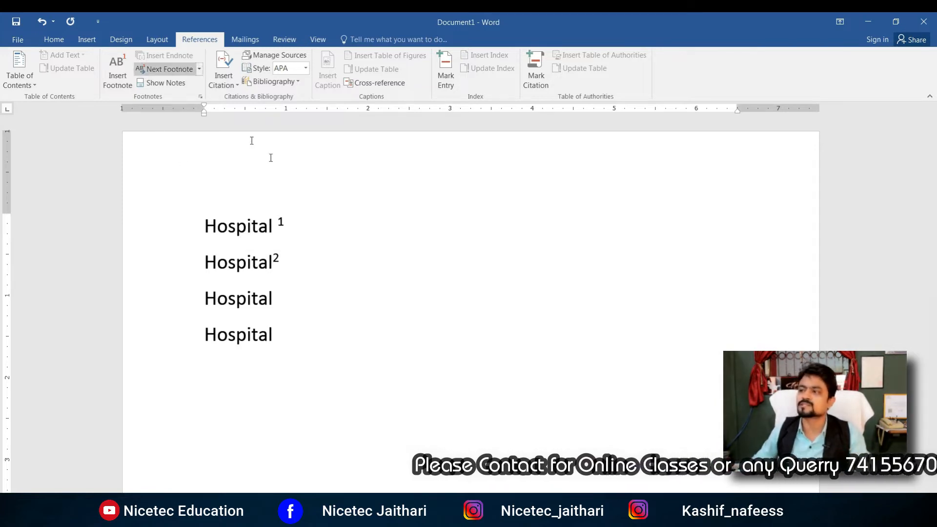
pyautogui.scroll(-3, 294, 348)
pyautogui.scroll(-5, 295, 348)
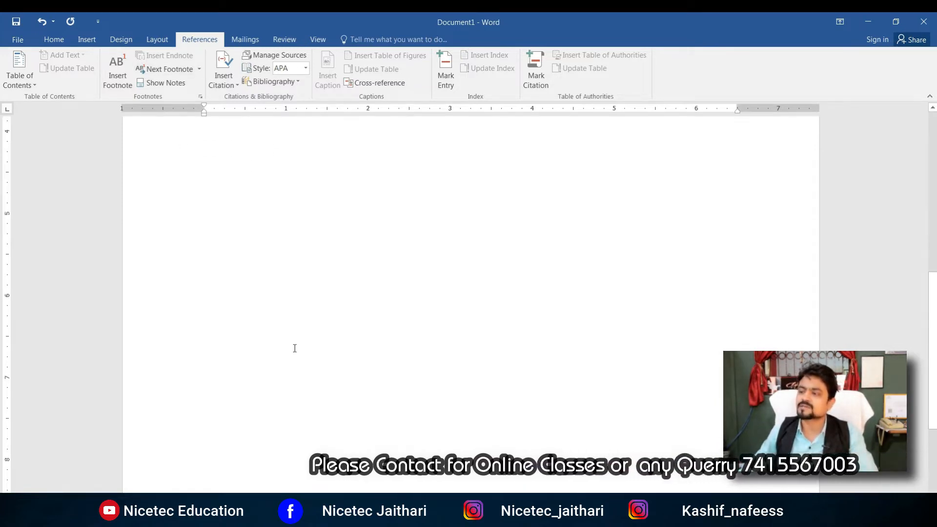
pyautogui.scroll(8, 308, 349)
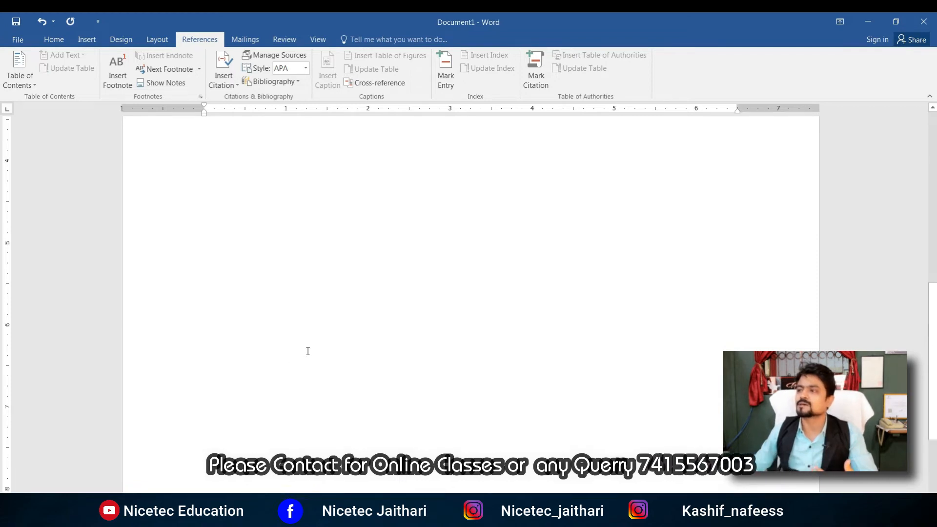
pyautogui.scroll(-8, 309, 349)
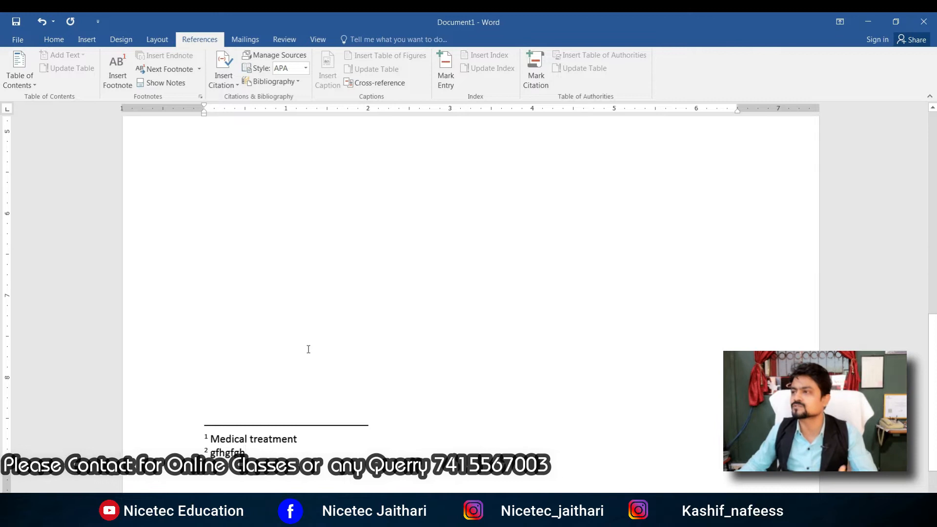
pyautogui.click(366, 423)
# Step: Insert an endnote after the third Hospital line
pyautogui.scroll(5, 362, 423)
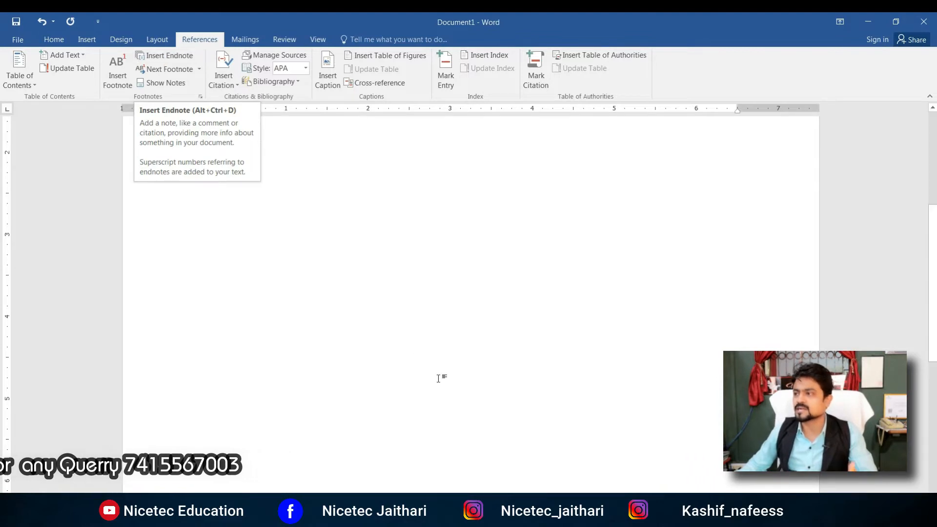
pyautogui.scroll(5, 440, 376)
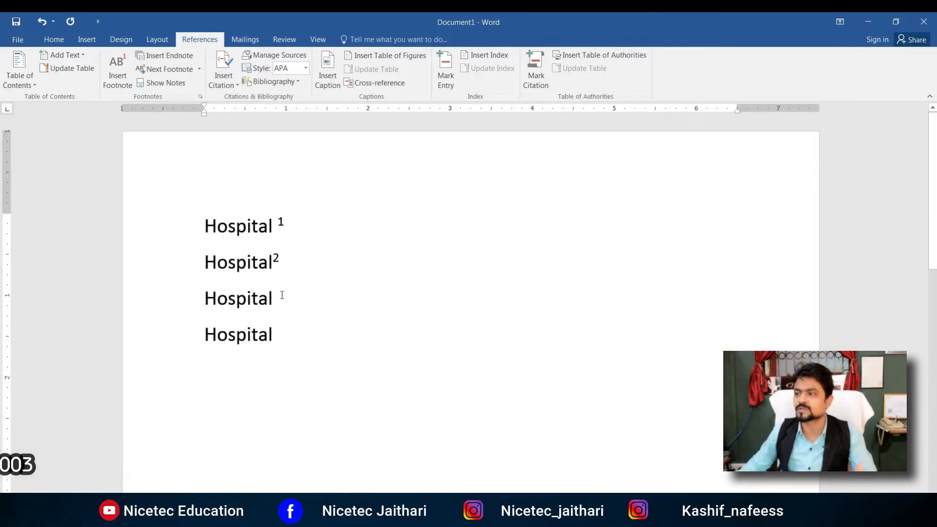
pyautogui.moveTo(282, 295); pyautogui.dragTo(191, 296)
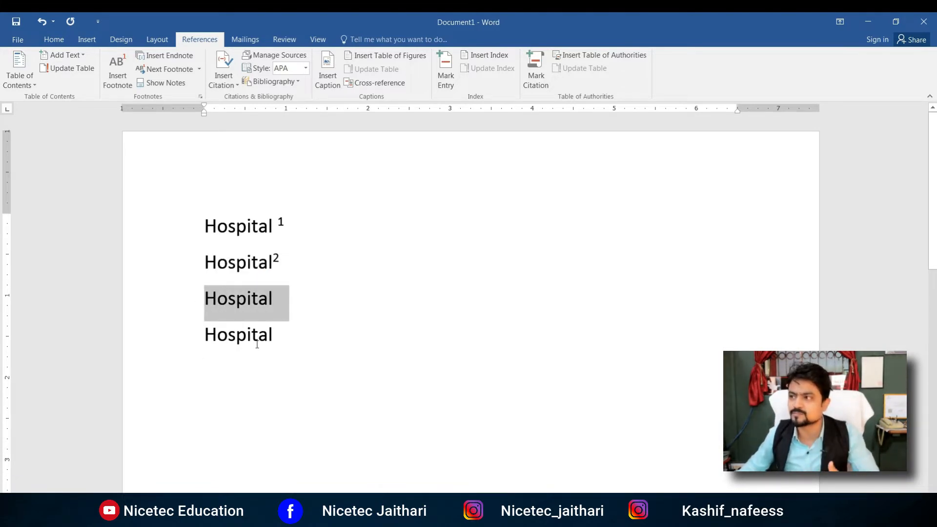
pyautogui.click(171, 57)
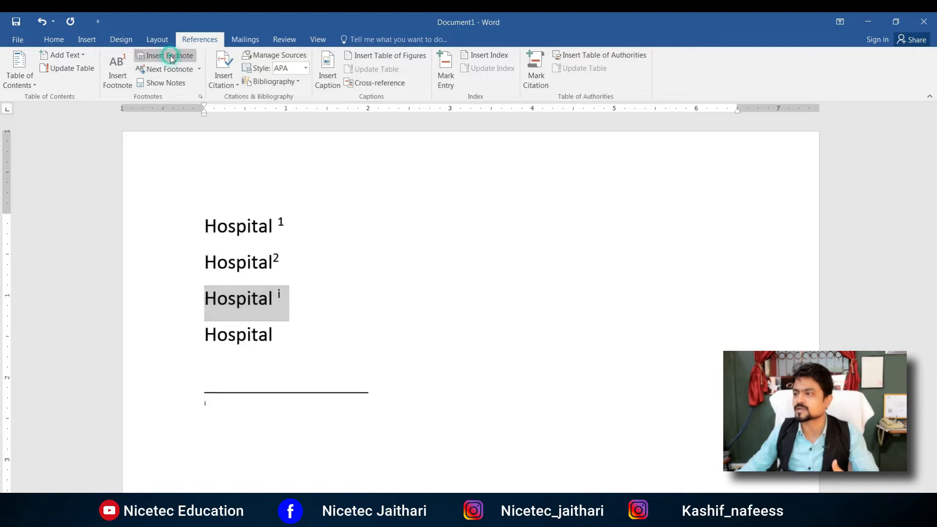
# Step: Type 'K fhlfdslfsdlfkslh' as endnote i's text and return to the main text
pyautogui.write('K fhlfdslfsdlfkslh')
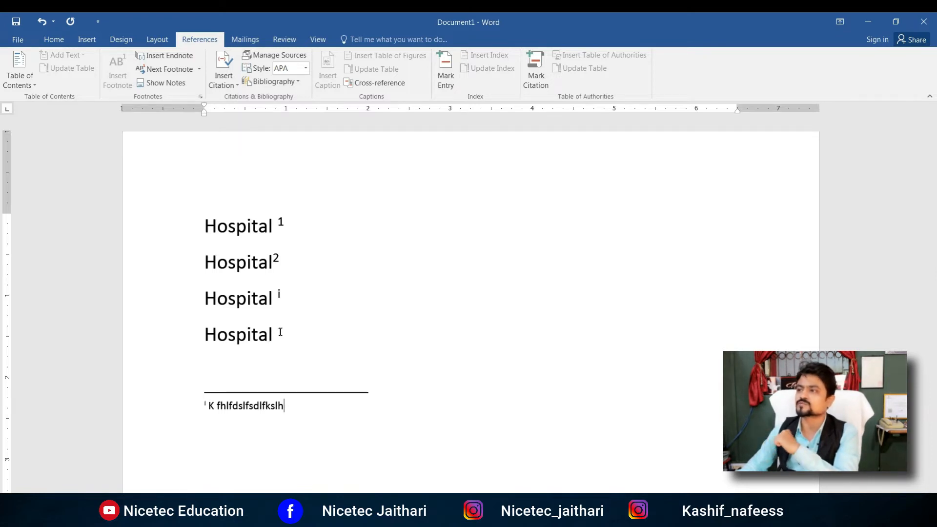
pyautogui.click(161, 83)
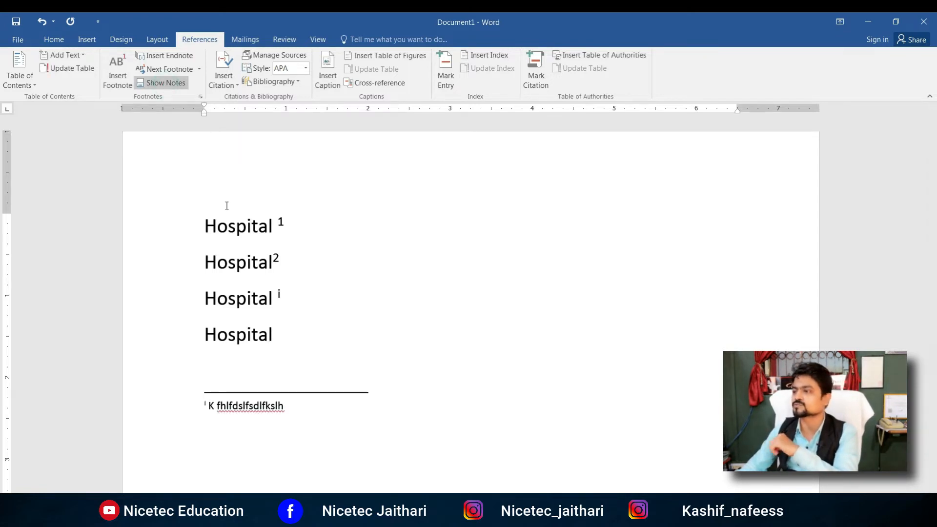
pyautogui.scroll(-10, 417, 389)
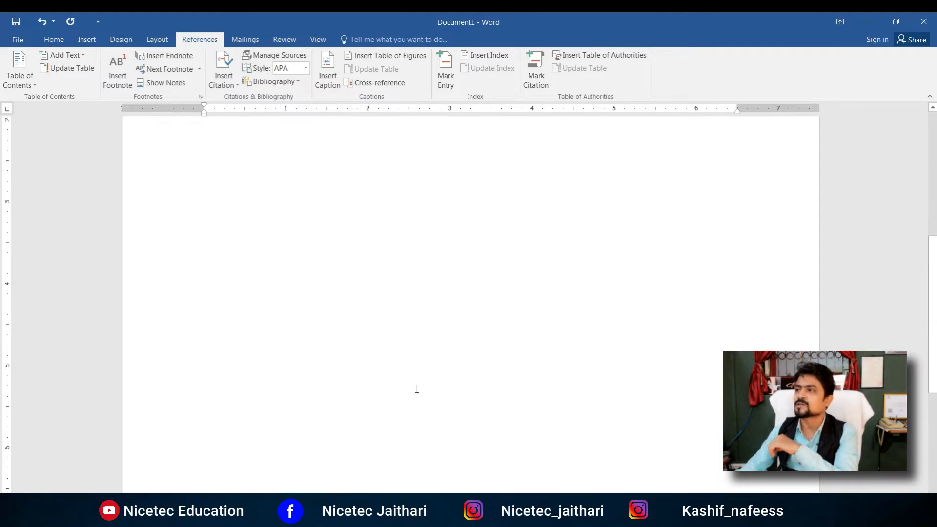
pyautogui.scroll(5, 417, 389)
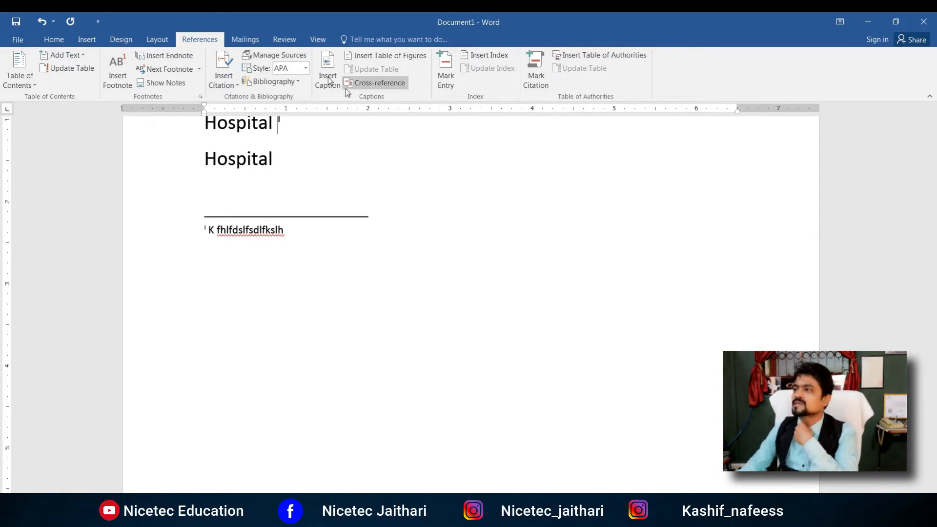
pyautogui.click(544, 308)
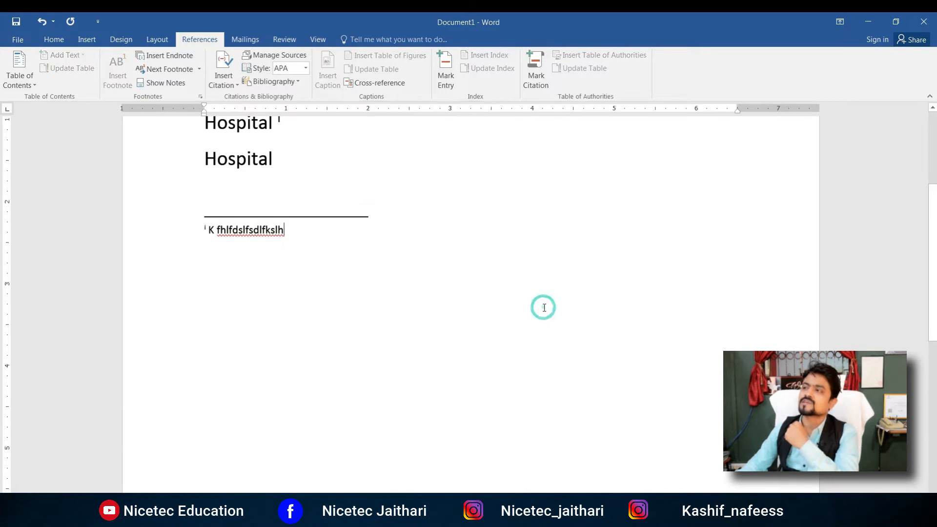
pyautogui.click(410, 207)
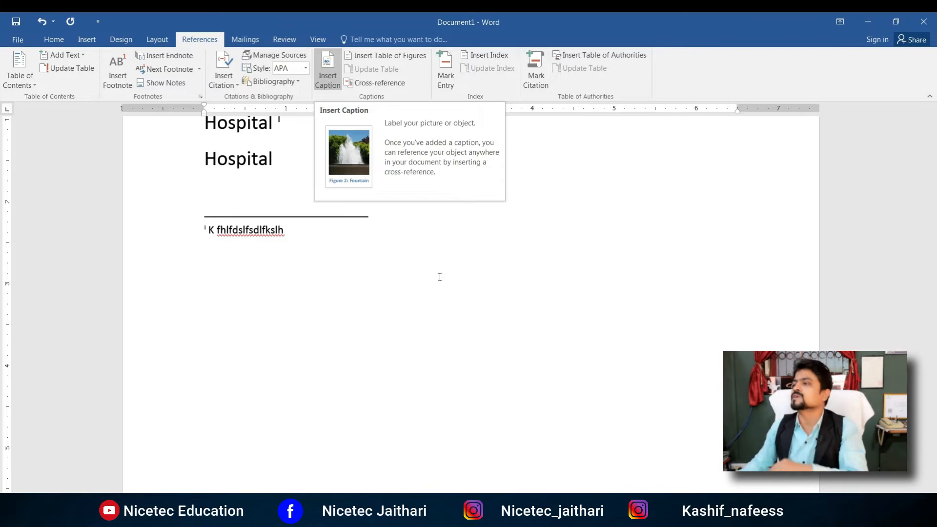
pyautogui.click(653, 348)
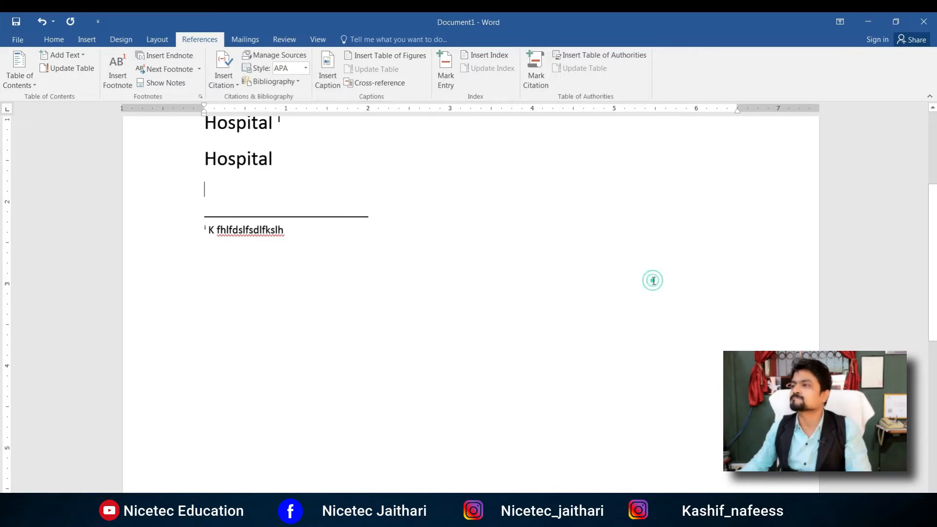
pyautogui.click(325, 74)
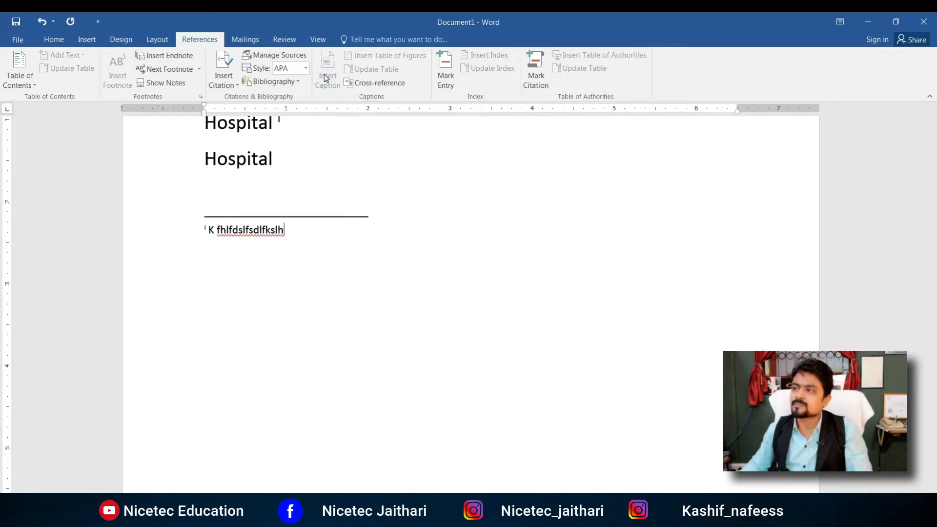
pyautogui.click(358, 165)
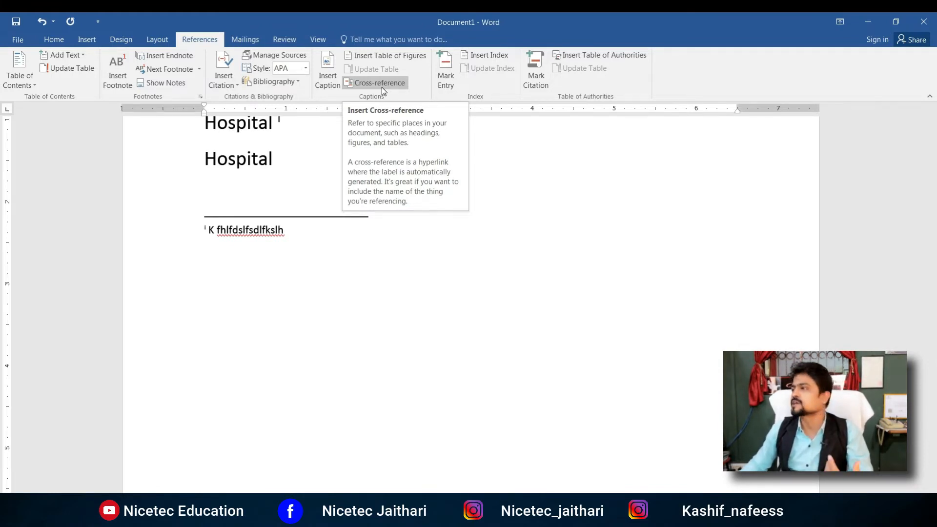
pyautogui.click(616, 219)
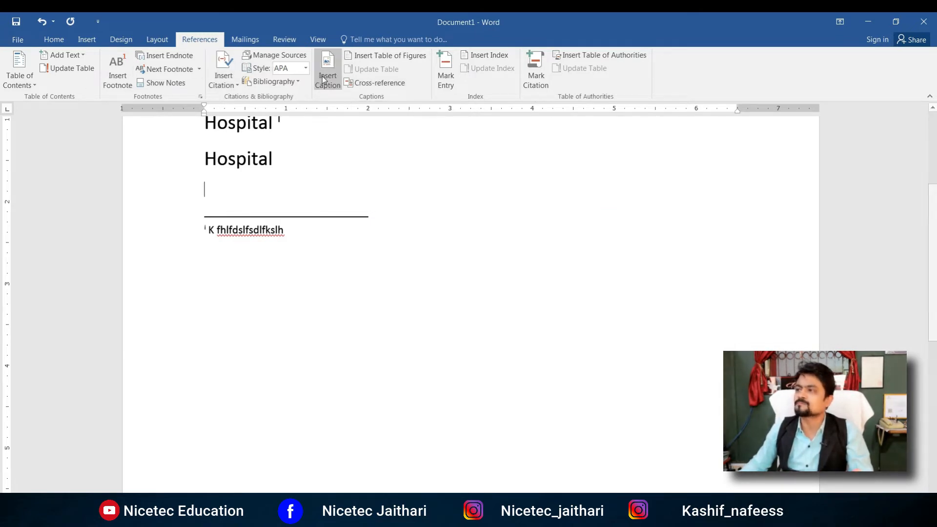
# Step: Delete all Hospital lines and notes, leaving an empty page with the caret on it
pyautogui.click(241, 39)
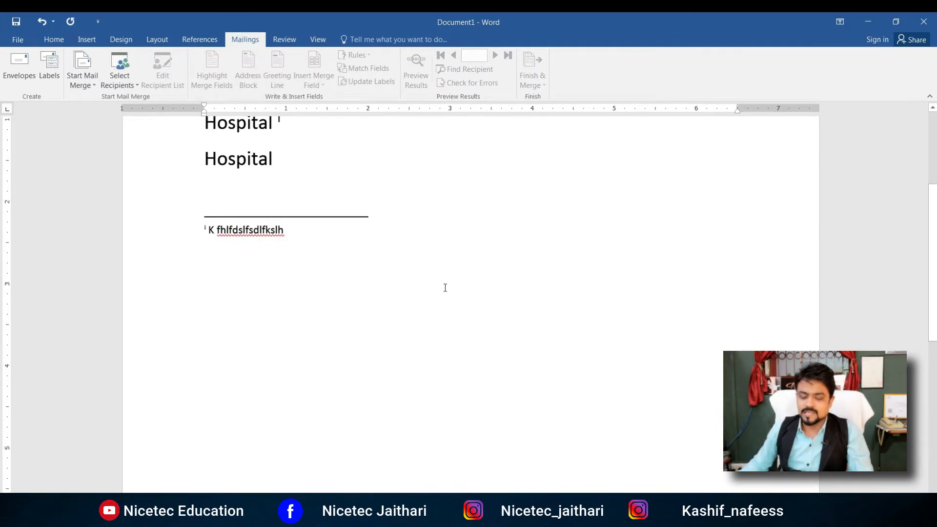
pyautogui.hotkey('ctrl', 'a')
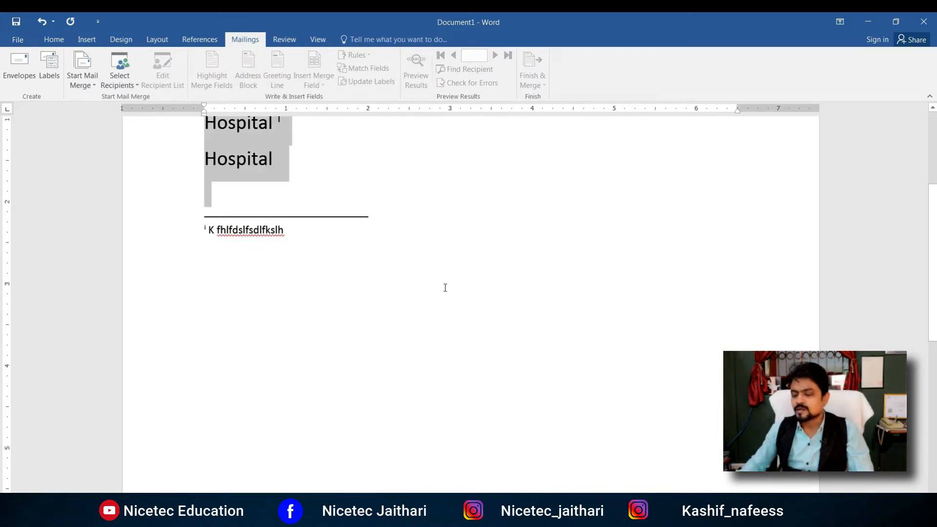
pyautogui.press('Delete')
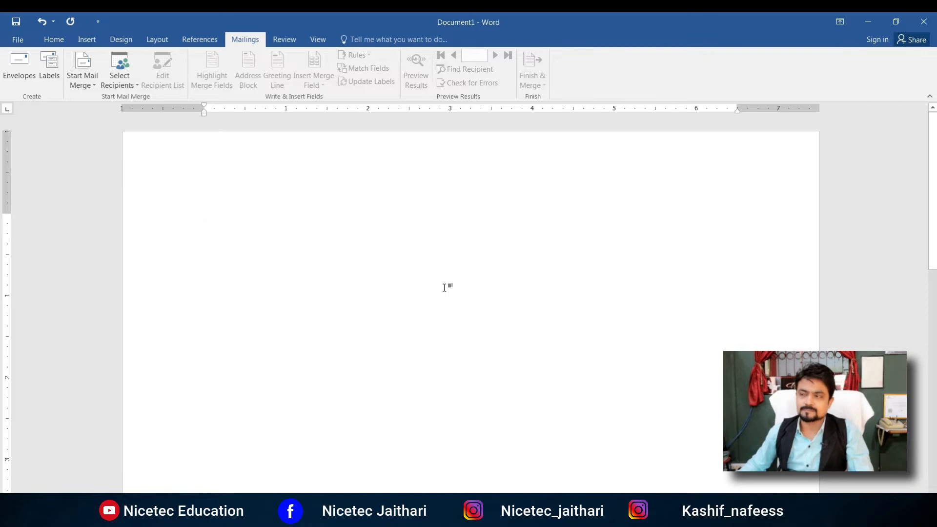
pyautogui.click(407, 283)
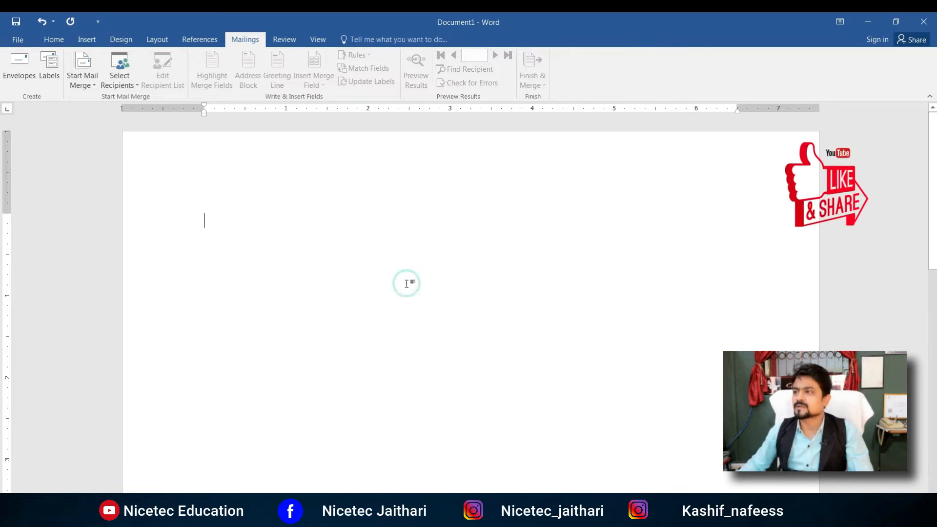
# Step: Paste the certificate letter and add a 'Thank you' closing line
pyautogui.write('Th')
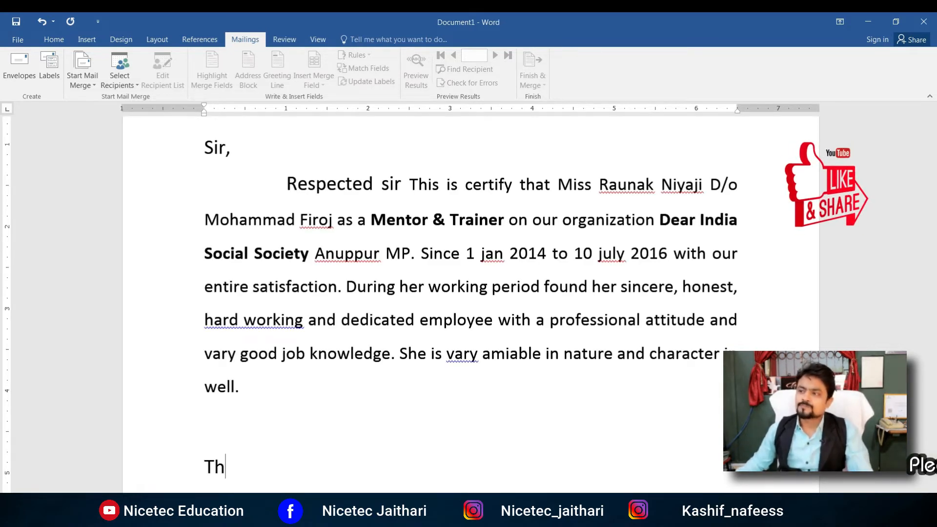
pyautogui.write('ank you')
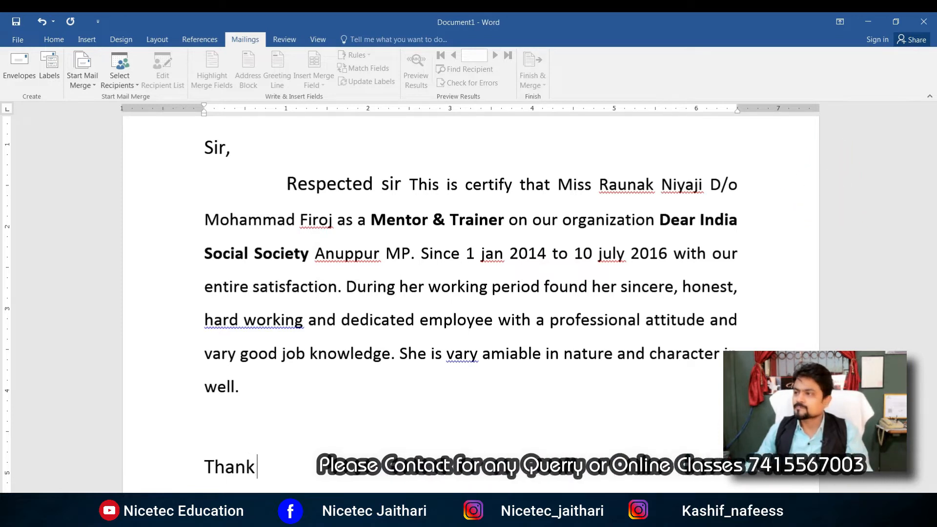
pyautogui.scroll(-1, 472, 305)
pyautogui.press('BackSpace')
pyautogui.press('BackSpace')
pyautogui.write('u')
pyautogui.press('Return')
pyautogui.press('Return')
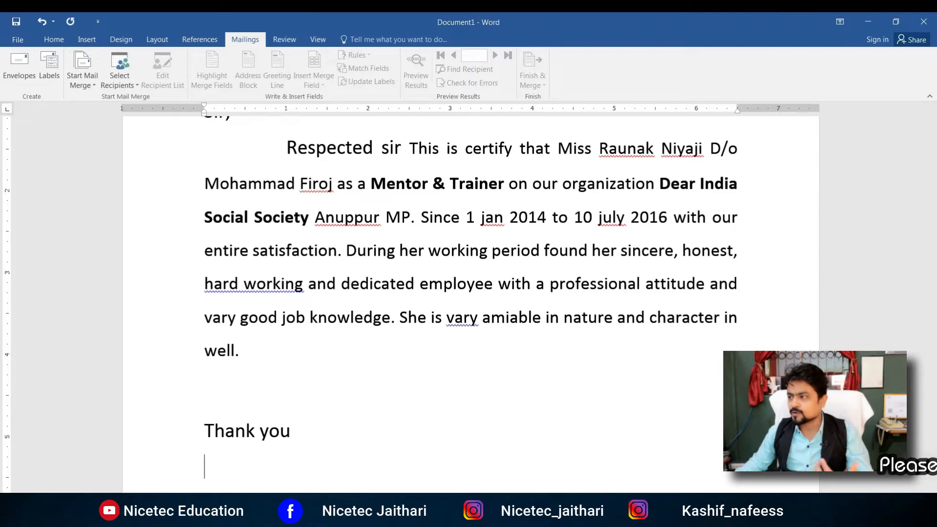
# Step: Add a 'From -' sign-off with Nicetec Education and its location below it
pyautogui.write('From -')
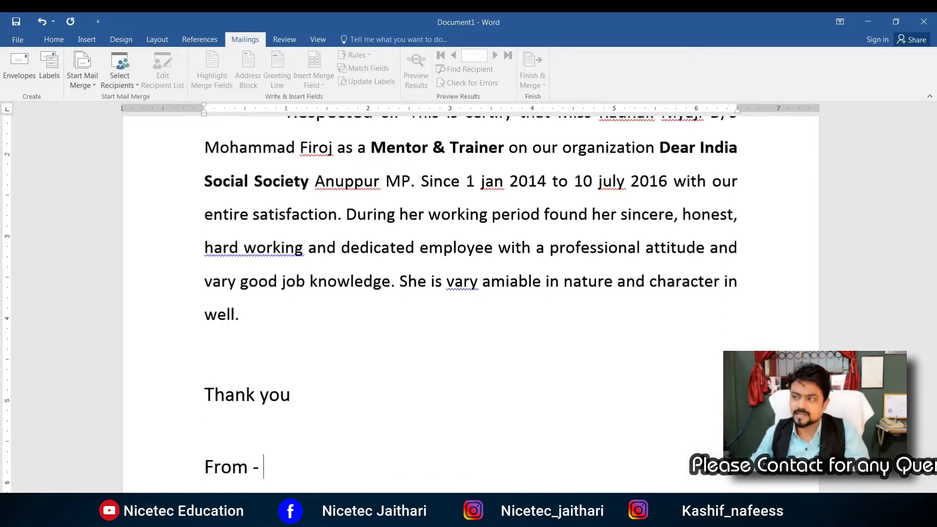
pyautogui.press('Return')
pyautogui.write('N')
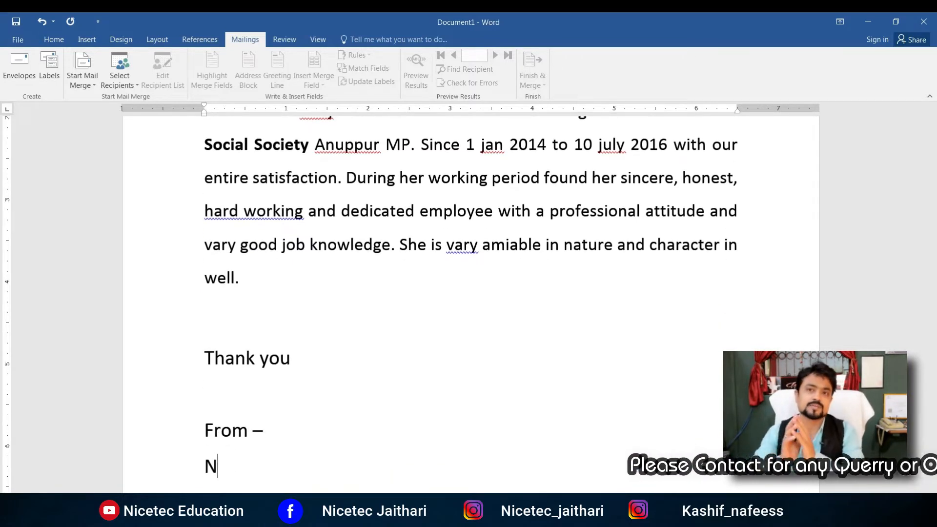
pyautogui.write('icetec Ed')
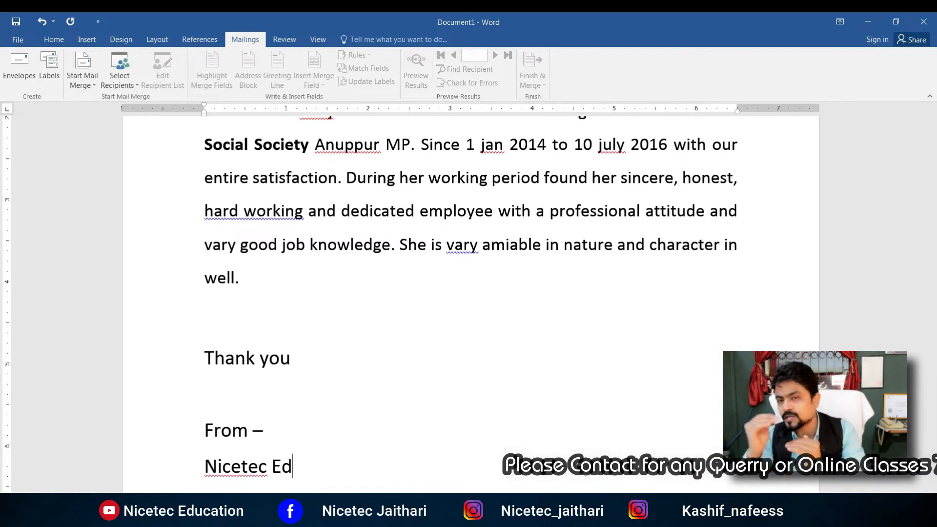
pyautogui.write('ucation jai')
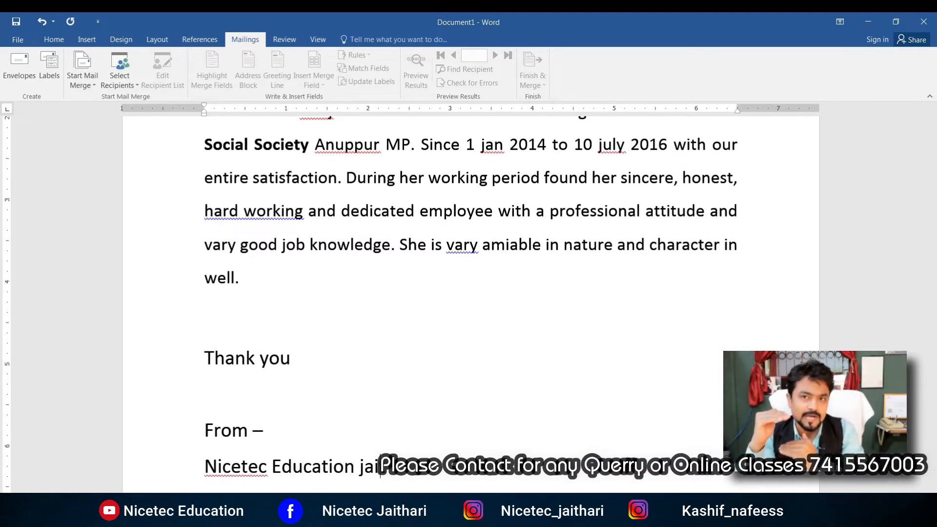
pyautogui.write('thari dist anuppur')
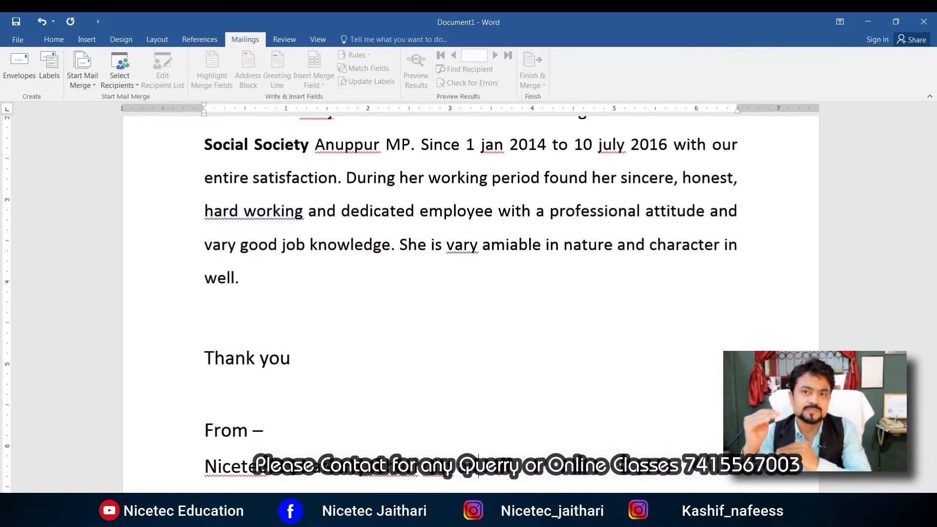
pyautogui.write('r')
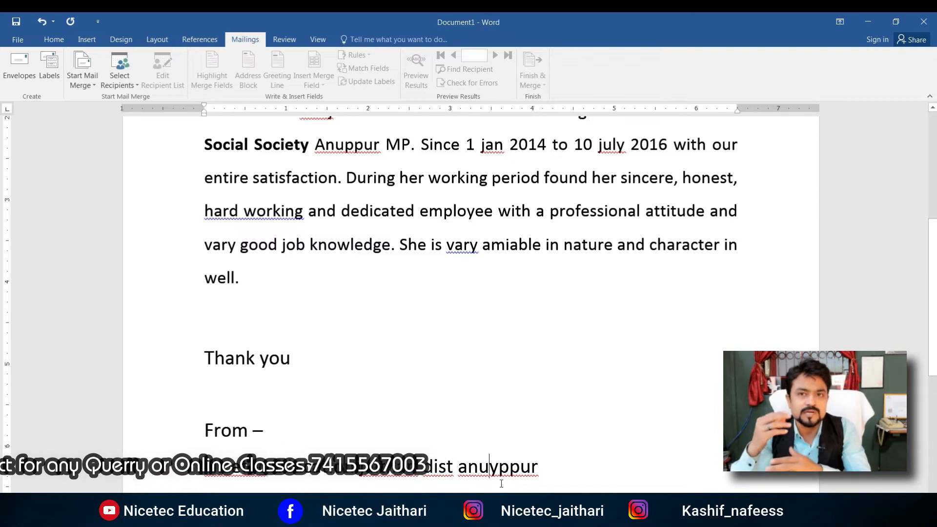
pyautogui.press('Left')
pyautogui.press('Left')
pyautogui.press('Left')
pyautogui.press('Left')
pyautogui.press('Left')
pyautogui.press('BackSpace')
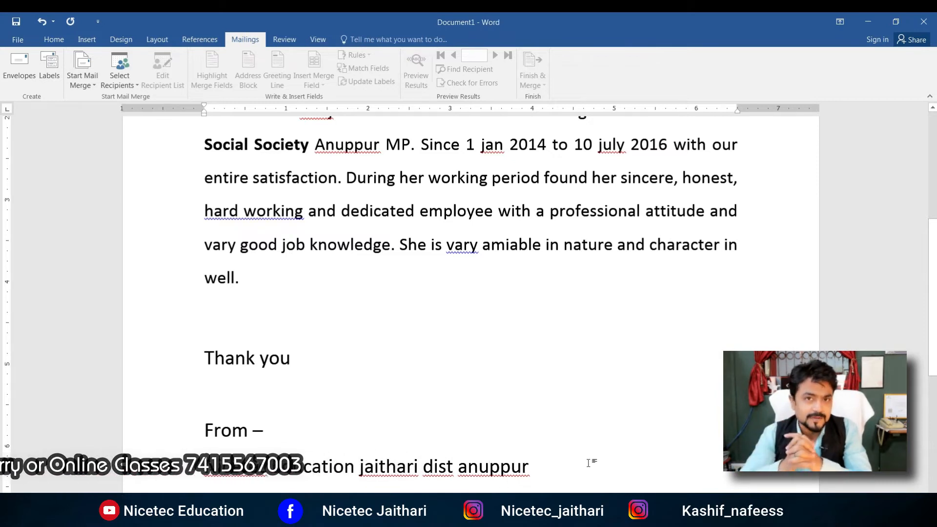
pyautogui.scroll(2, 587, 412)
pyautogui.scroll(6, 587, 411)
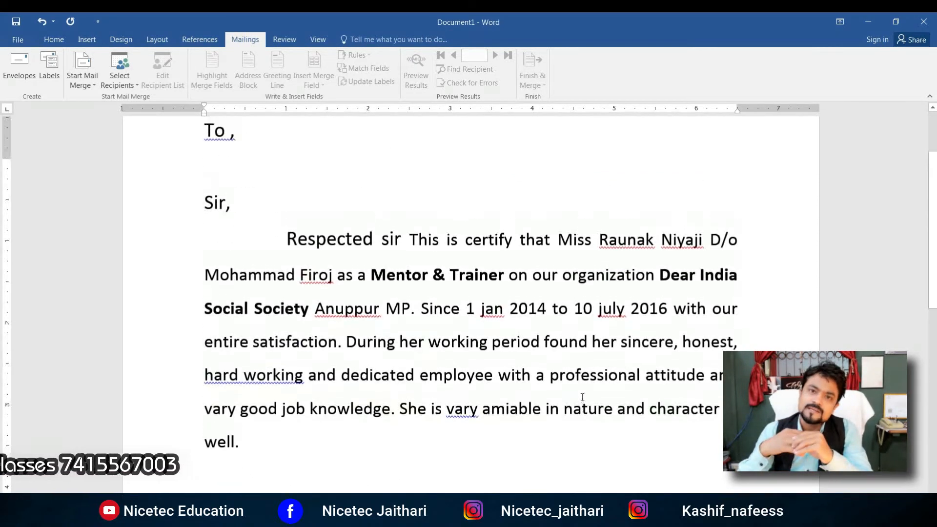
pyautogui.scroll(-15, 583, 397)
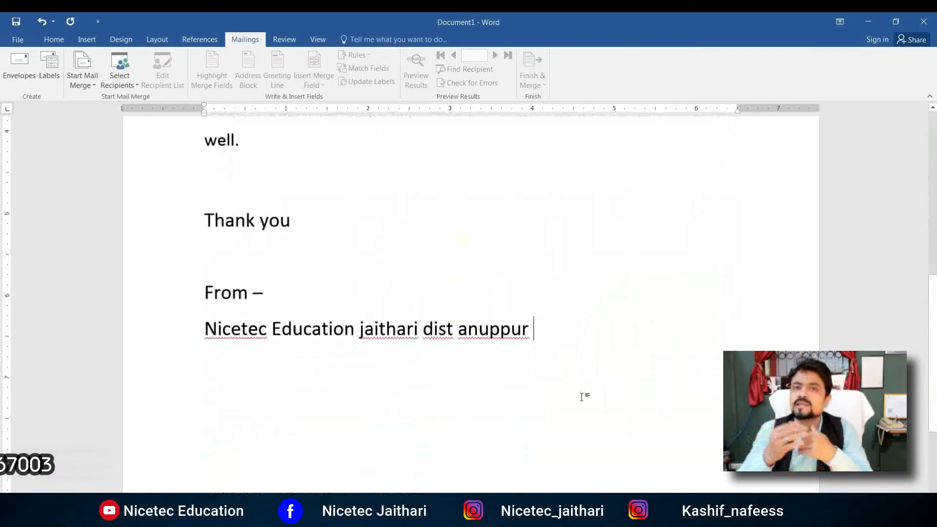
pyautogui.scroll(15, 582, 397)
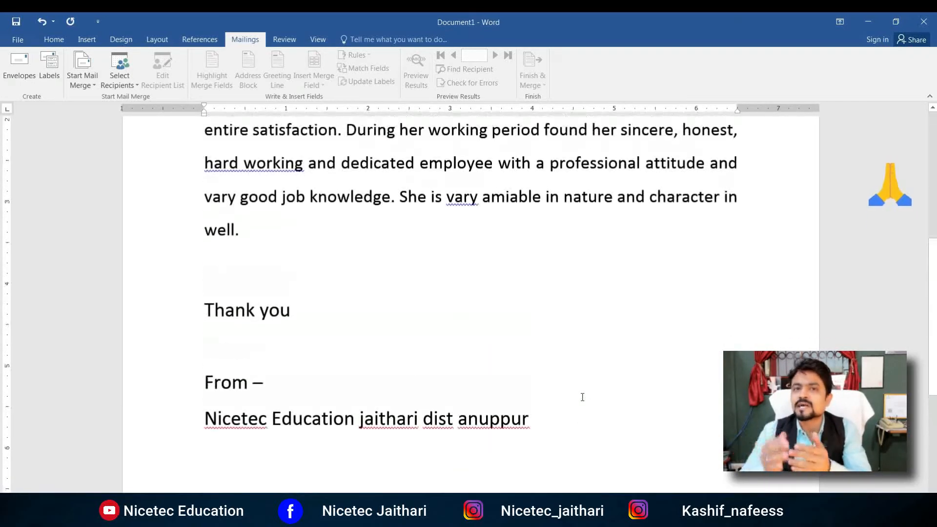
pyautogui.scroll(2, 583, 397)
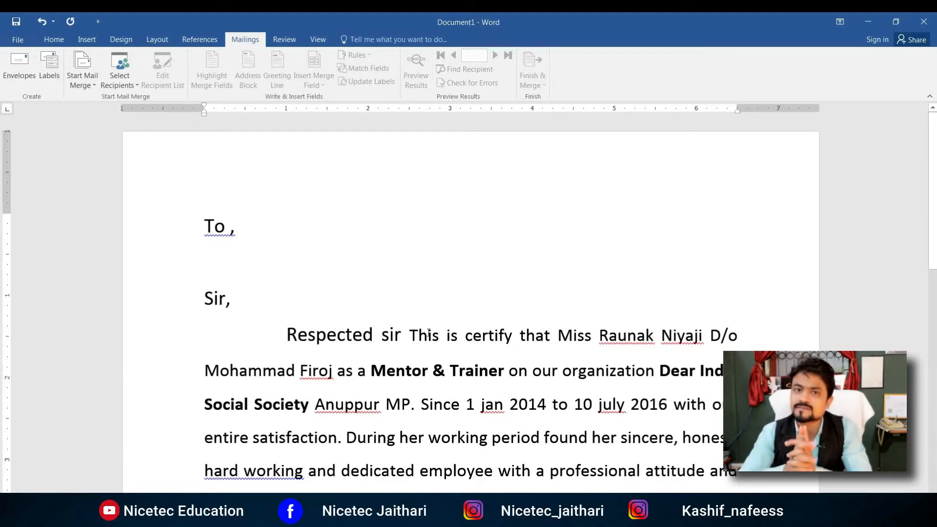
pyautogui.scroll(-6, 428, 334)
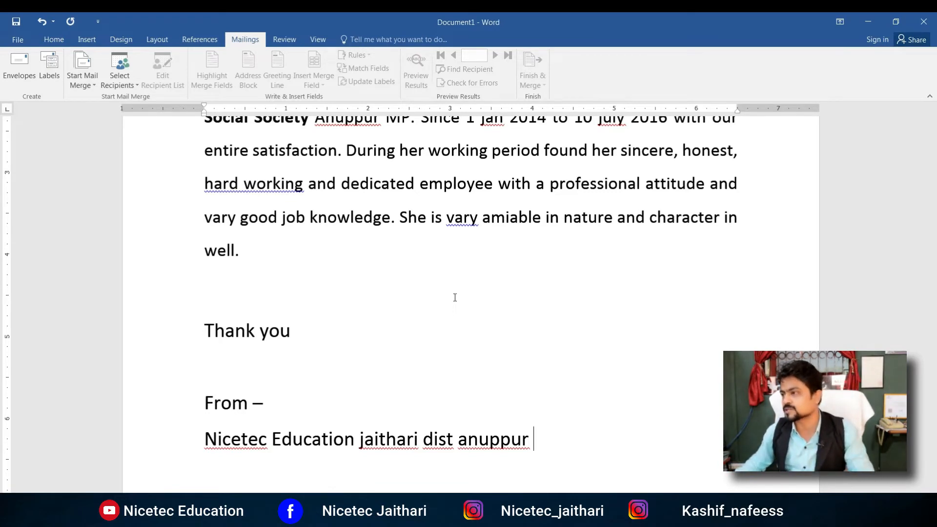
pyautogui.scroll(5, 455, 297)
# Step: Start a new recipient list and enter the first recipient's title Mr, name, company nicetec education and address
pyautogui.click(127, 79)
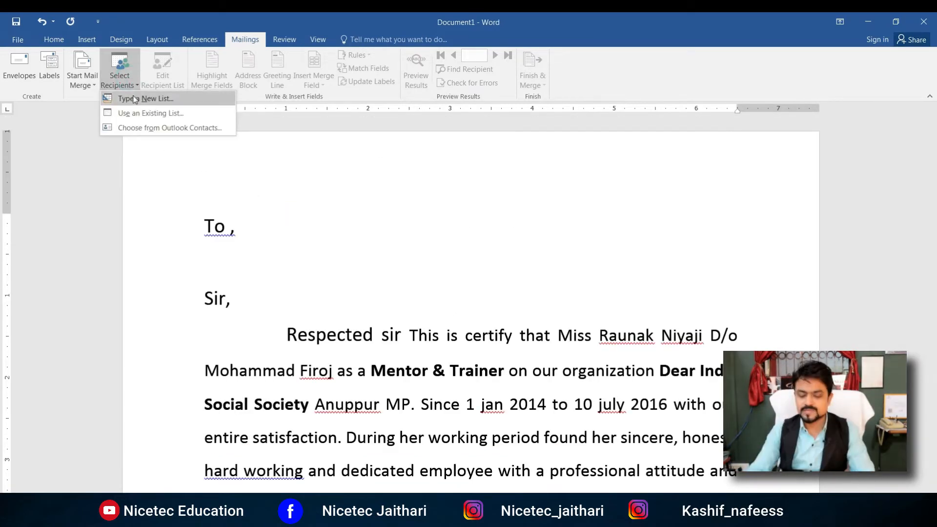
pyautogui.click(135, 99)
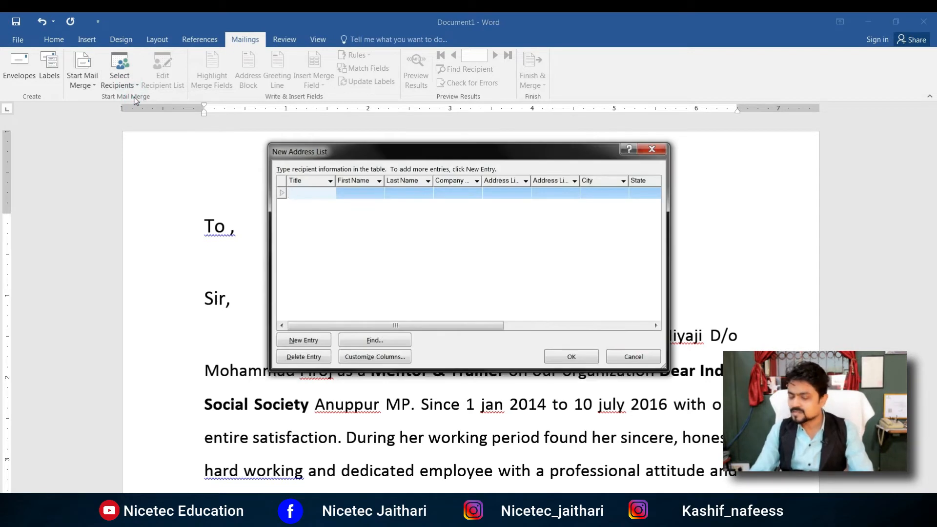
pyautogui.write('mr')
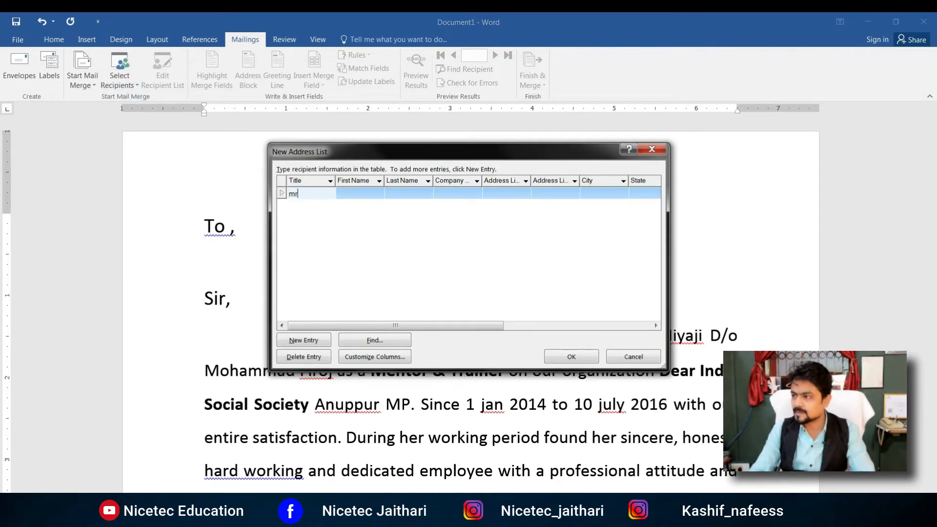
pyautogui.press('Tab')
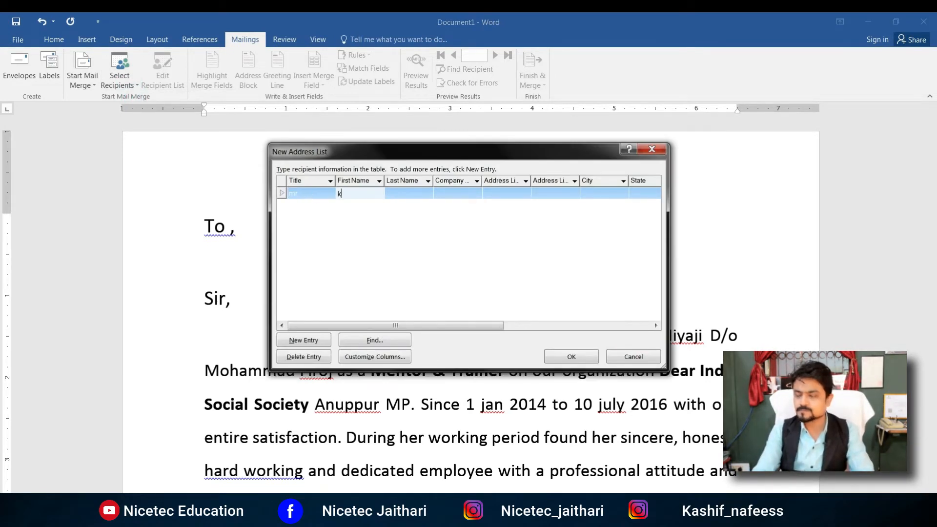
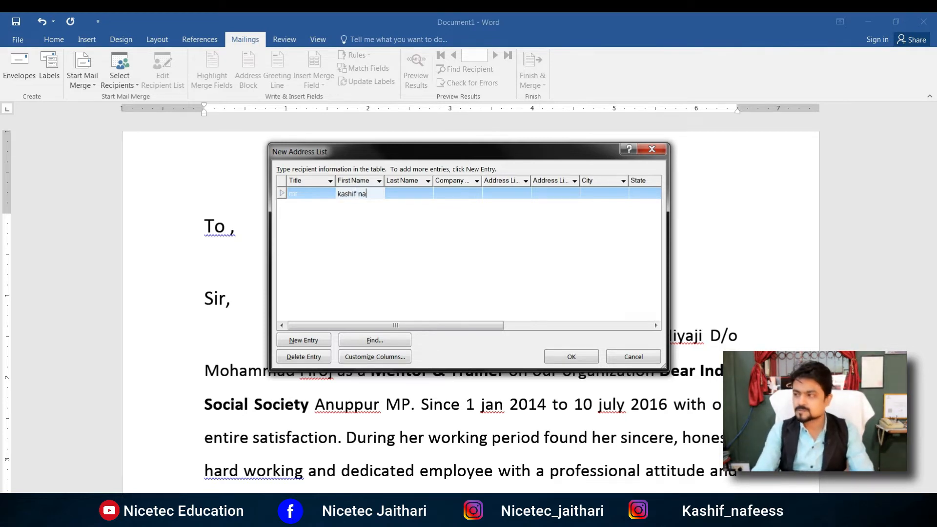
pyautogui.press('Tab')
pyautogui.press('Tab')
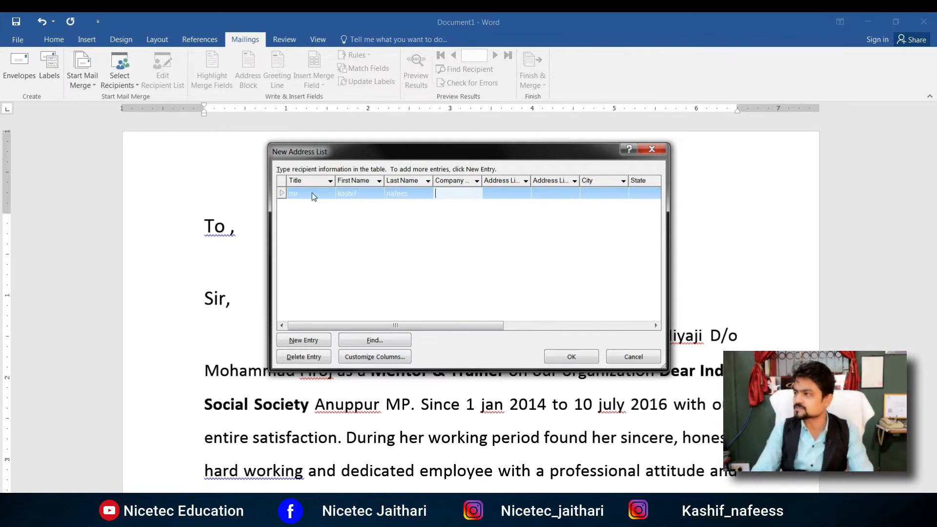
pyautogui.write('nicet')
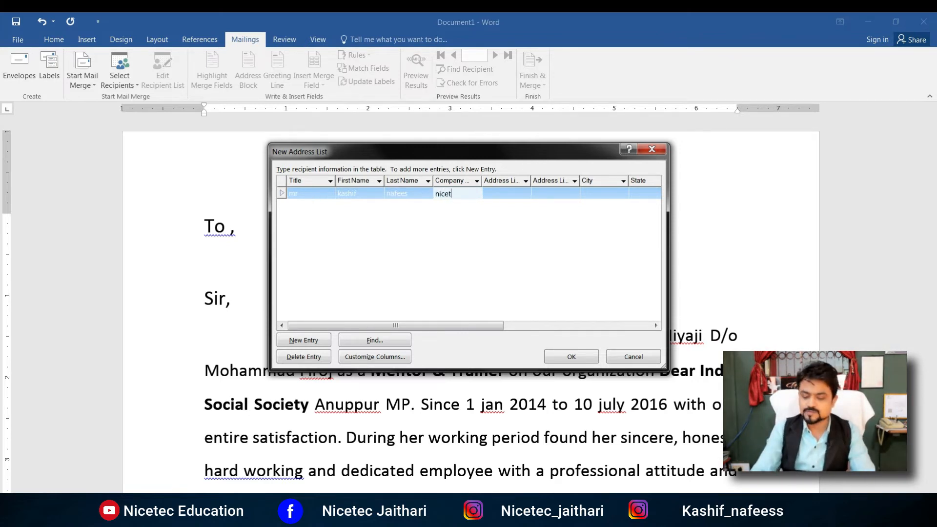
pyautogui.write('ec ed')
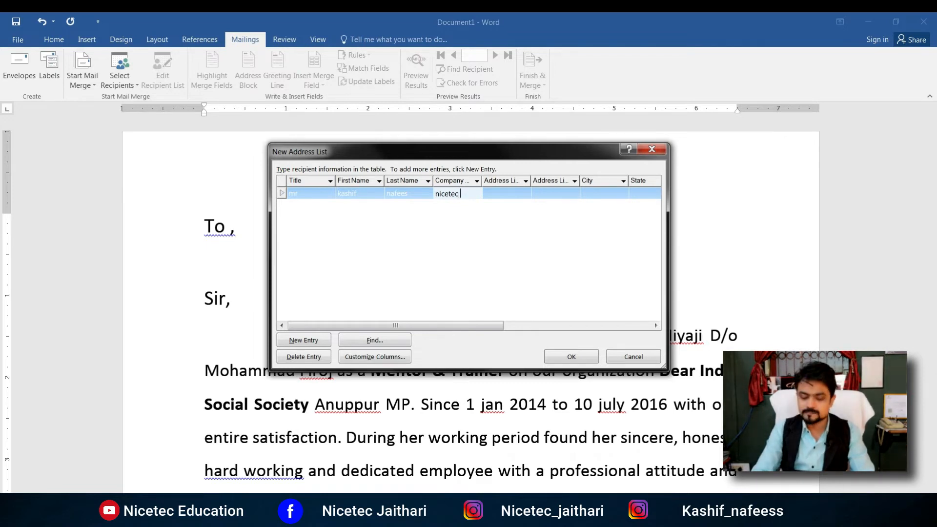
pyautogui.write('ucation')
pyautogui.press('Tab')
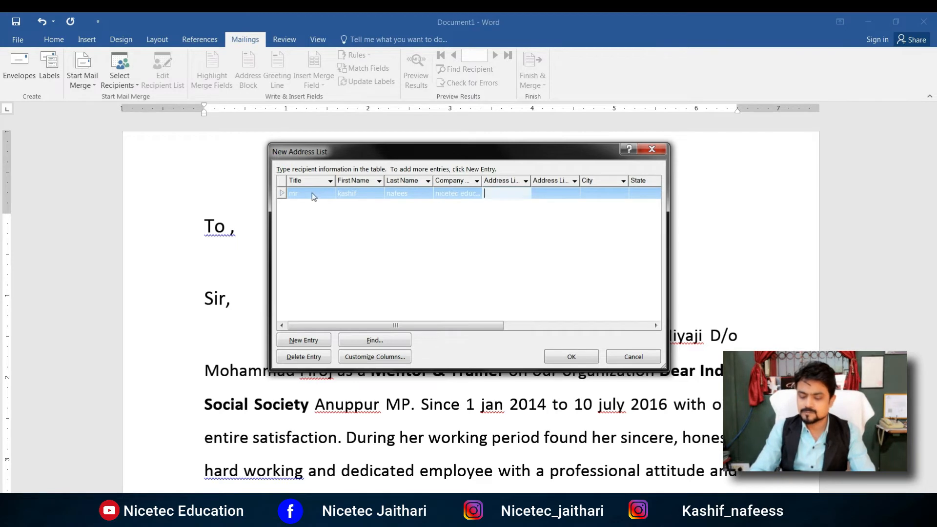
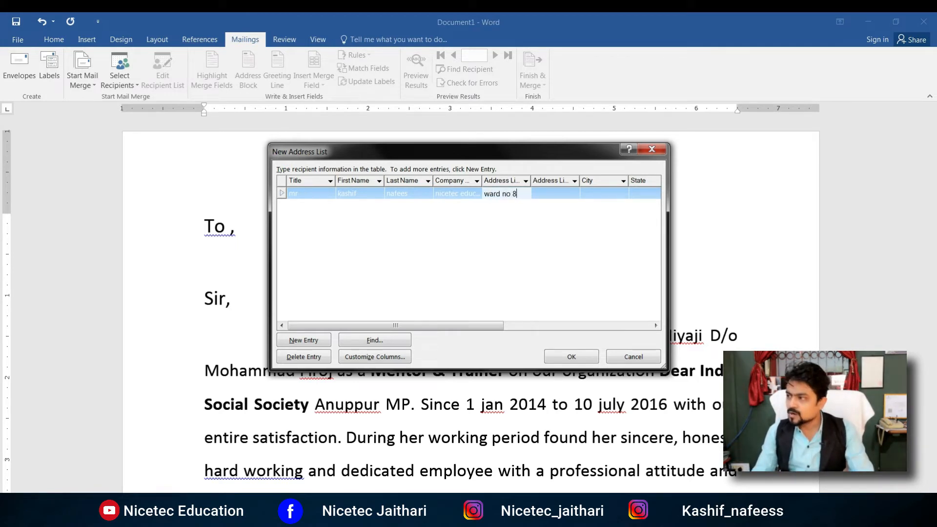
pyautogui.click(312, 193)
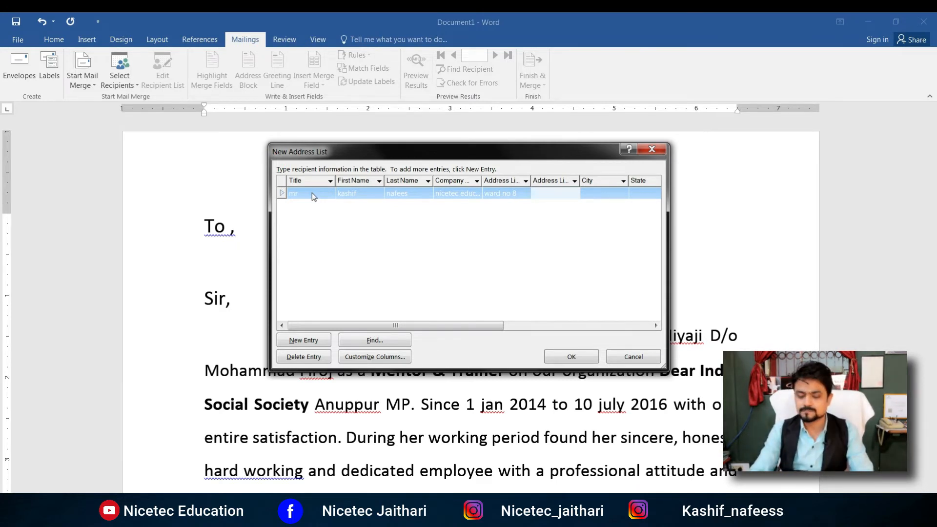
# Step: Fill in the first recipient's city, state MP, ZIP code and country india
pyautogui.press('Tab')
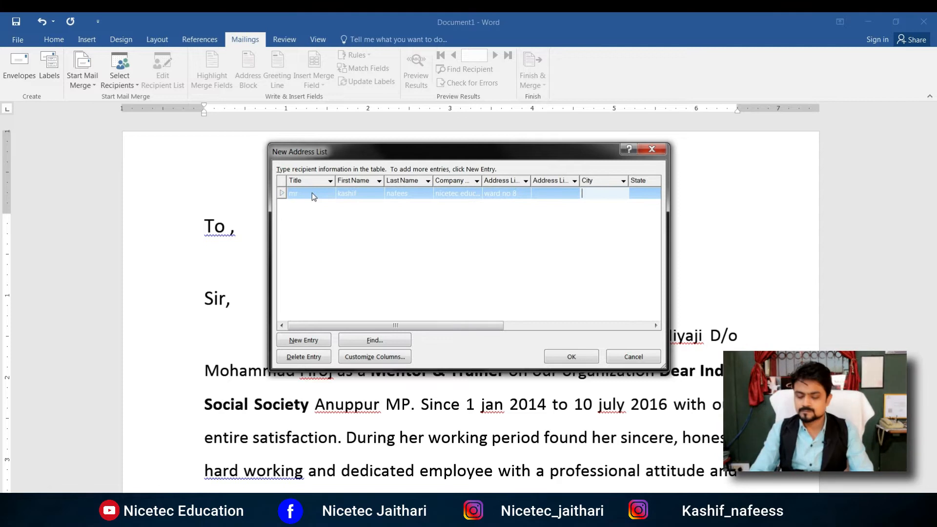
pyautogui.write('jaithari')
pyautogui.press('Tab')
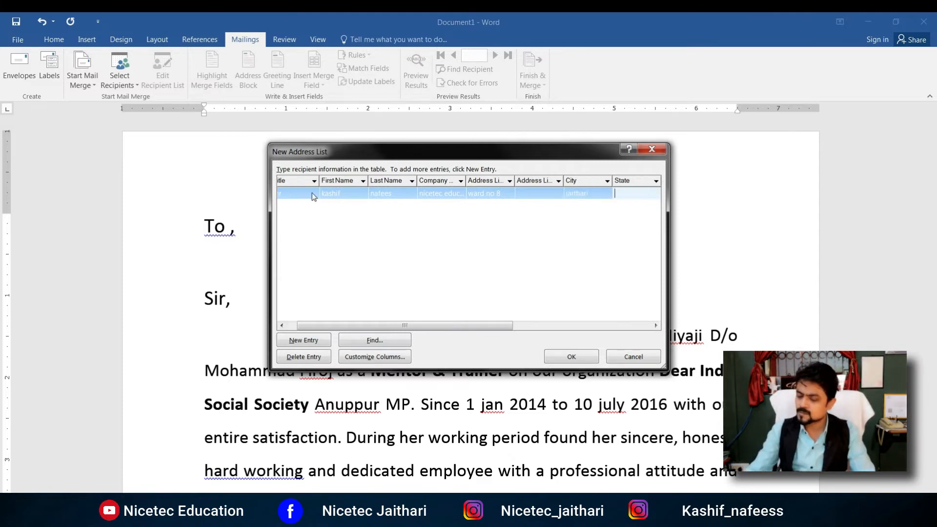
pyautogui.write('MP')
pyautogui.press('Tab')
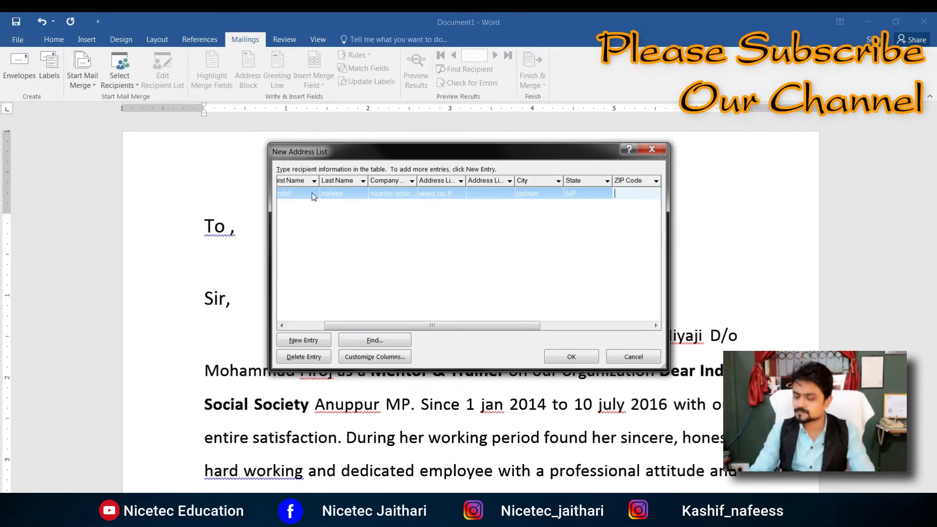
pyautogui.write('484330')
pyautogui.press('Tab')
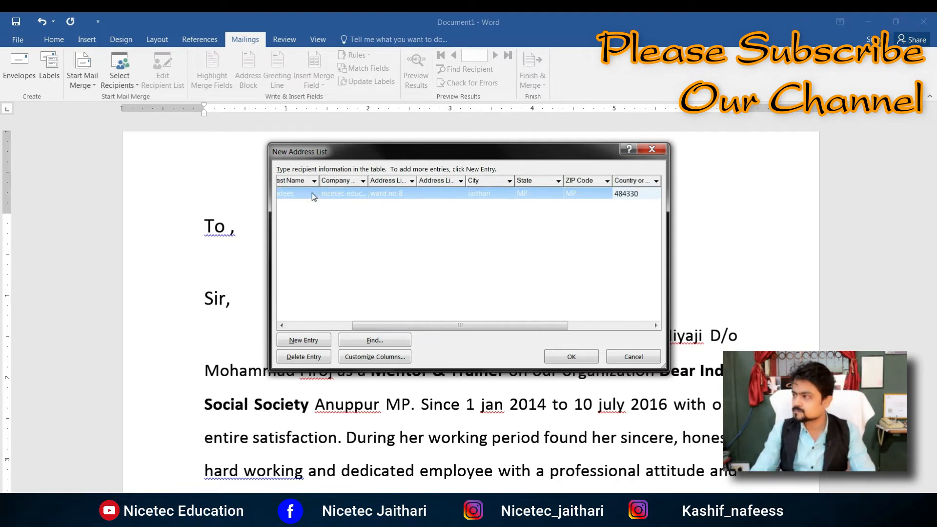
pyautogui.write('in')
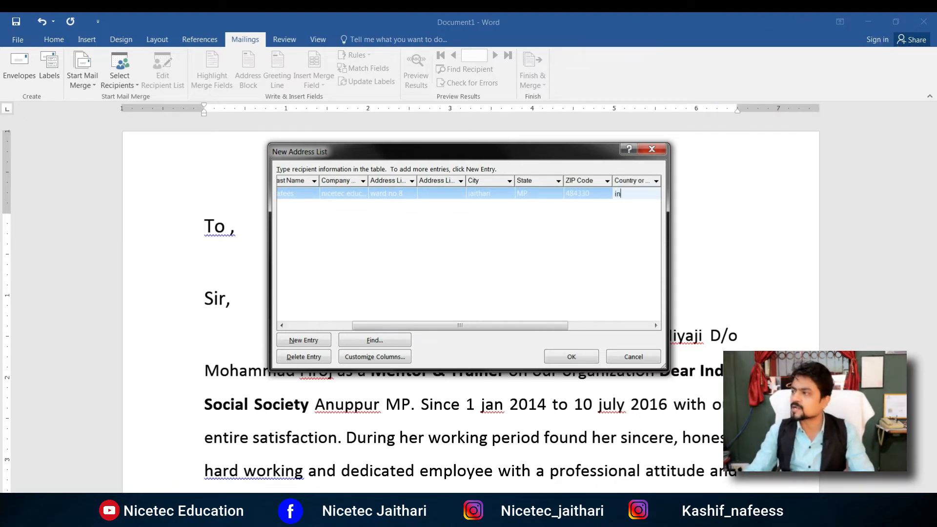
pyautogui.write('dia')
pyautogui.press('Tab')
pyautogui.press('Tab')
pyautogui.press('Tab')
pyautogui.press('Tab')
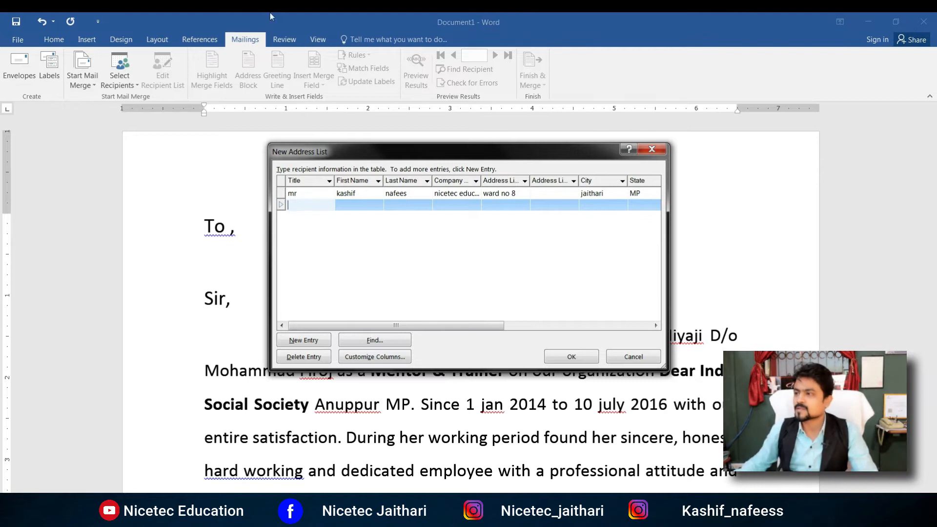
# Step: Add a second recipient: Mr, full name, company nicetec, address, state MP, country india
pyautogui.write('Mr')
pyautogui.press('Tab')
pyautogui.press('Tab')
pyautogui.press('Tab')
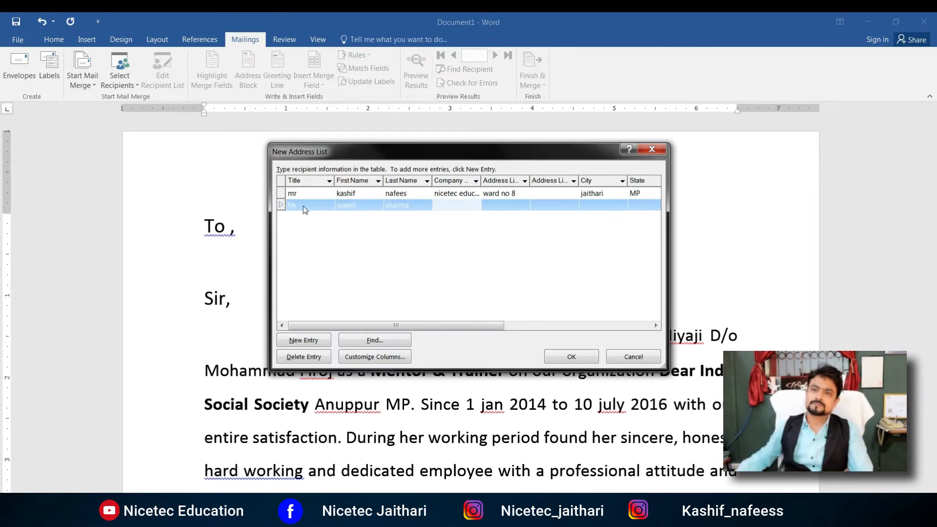
pyautogui.write('nicetec')
pyautogui.press('Tab')
pyautogui.press('Tab')
pyautogui.press('Tab')
pyautogui.write('jaithari')
pyautogui.press('Tab')
pyautogui.write('MP')
pyautogui.hotkey('alt', 'n')
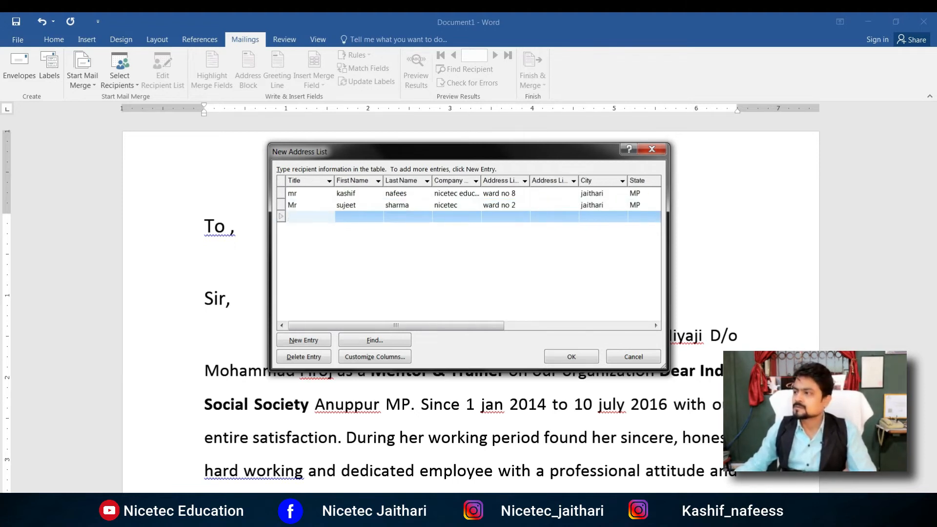
pyautogui.moveTo(396, 326); pyautogui.dragTo(545, 326)
pyautogui.click(439, 205)
pyautogui.click(502, 207)
pyautogui.write('india')
# Step: Add a third recipient with company moserbard, address, state MP, ZIP code and country india
pyautogui.press('Return')
pyautogui.write('Mr deepak')
pyautogui.press('BackSpace')
pyautogui.press('BackSpace')
pyautogui.press('BackSpace')
pyautogui.press('BackSpace')
pyautogui.press('BackSpace')
pyautogui.press('BackSpace')
pyautogui.press('BackSpace')
pyautogui.press('Tab')
pyautogui.press('Tab')
pyautogui.press('Tab')
pyautogui.write('moserbard')
pyautogui.press('Tab')
pyautogui.press('Tab')
pyautogui.press('Tab')
pyautogui.write('anuppur')
pyautogui.press('Tab')
pyautogui.write('MO')
pyautogui.press('Tab')
pyautogui.press('Tab')
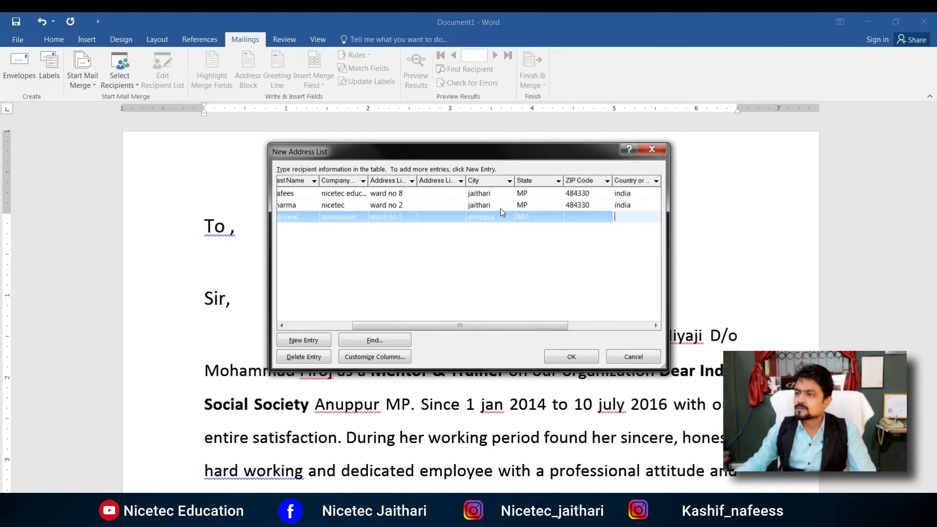
pyautogui.click(545, 217)
pyautogui.press('BackSpace')
pyautogui.write('P')
pyautogui.press('Tab')
pyautogui.write('484330')
pyautogui.press('Tab')
pyautogui.write('india')
# Step: Add a fourth recipient (Mr, company asect, address, MP, ZIP, india) and confirm the list
pyautogui.press('Tab')
pyautogui.press('Tab')
pyautogui.press('Tab')
pyautogui.press('Tab')
pyautogui.write('Mr')
pyautogui.press('Tab')
pyautogui.press('Tab')
pyautogui.press('Tab')
pyautogui.write('asect')
pyautogui.press('Tab')
pyautogui.write('civil line')
pyautogui.press('Tab')
pyautogui.press('Tab')
pyautogui.write('anuppur')
pyautogui.press('Tab')
pyautogui.write('MP')
pyautogui.press('Tab')
pyautogui.write('484224')
pyautogui.press('Tab')
pyautogui.write('india')
pyautogui.click(572, 357)
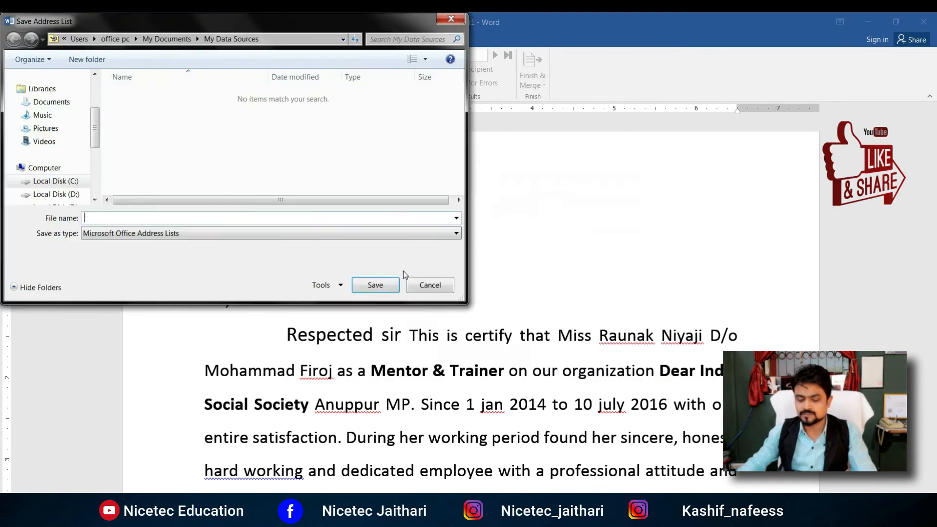
# Step: Save the recipient list as 'my list' in My Data Sources
pyautogui.click(451, 19)
pyautogui.click(450, 303)
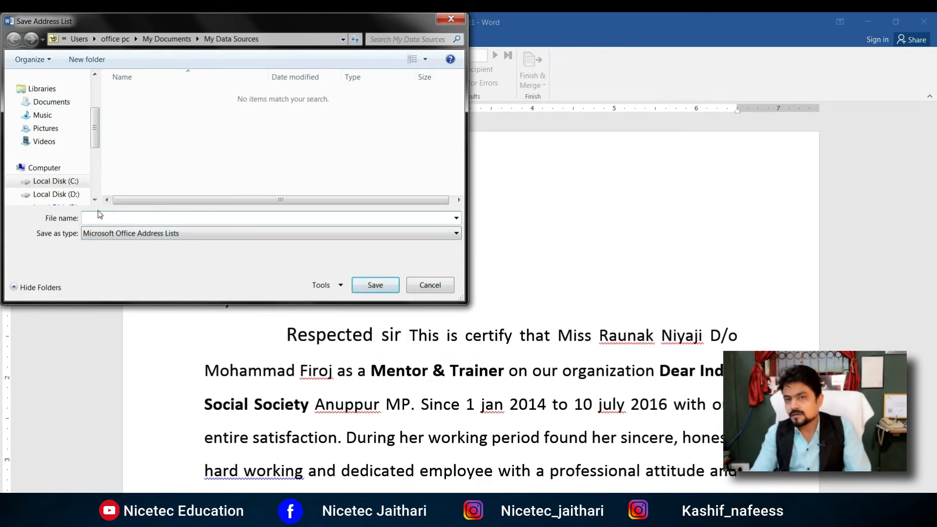
pyautogui.click(96, 217)
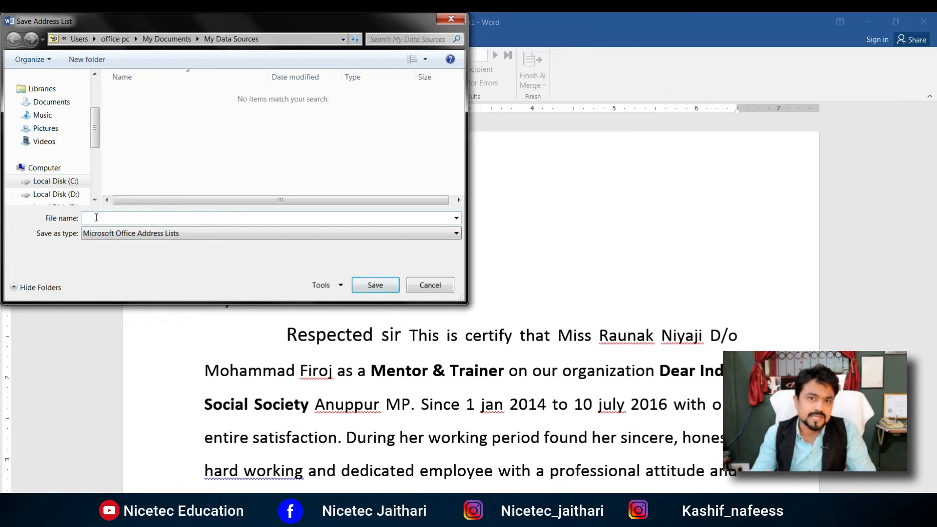
pyautogui.write('y list')
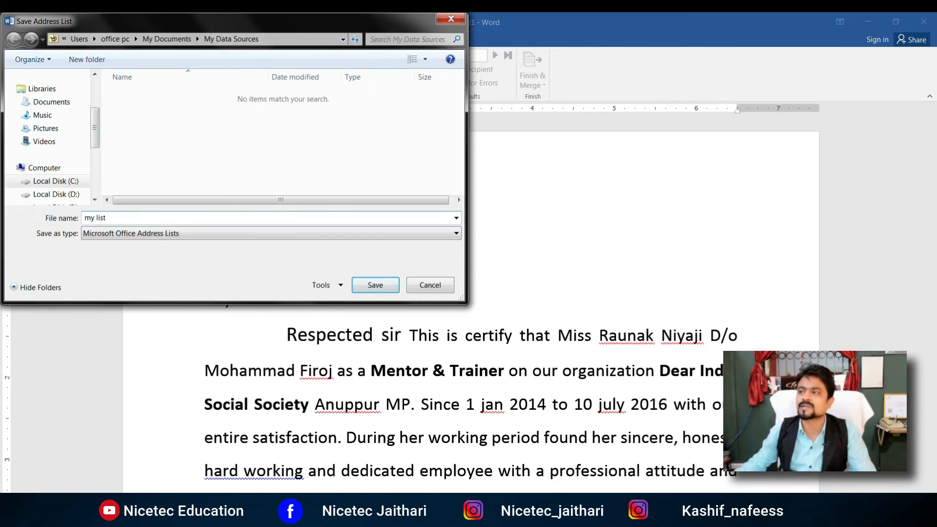
pyautogui.click(377, 285)
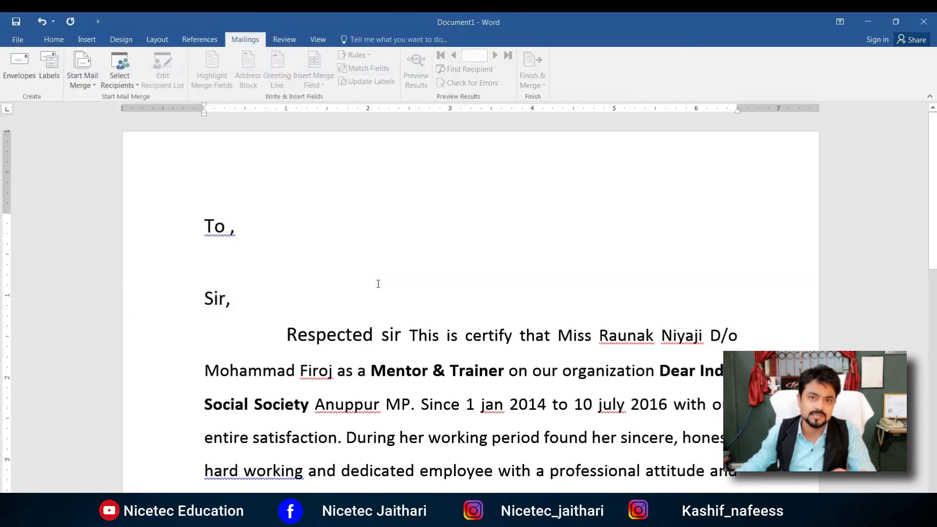
# Step: Review the recipients from my list.mdb, keeping all four entries ticked for the merge
pyautogui.click(163, 80)
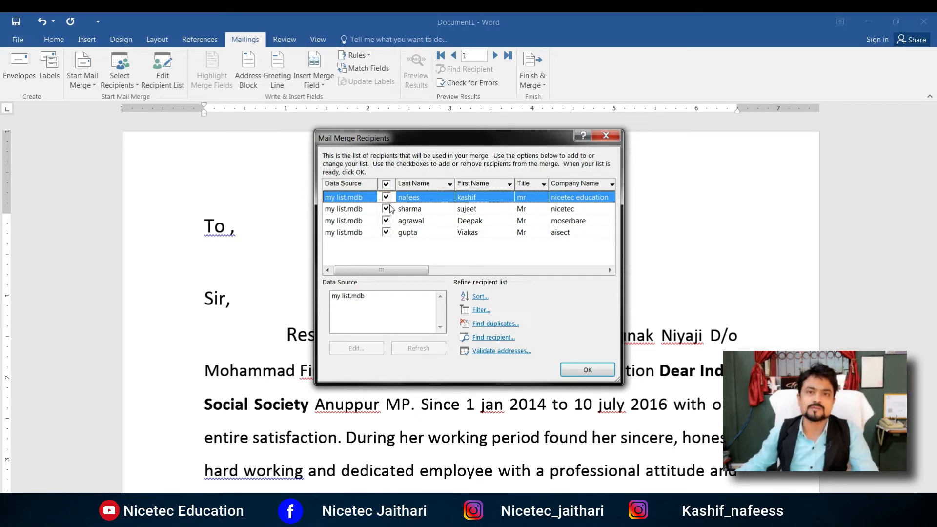
pyautogui.click(386, 220)
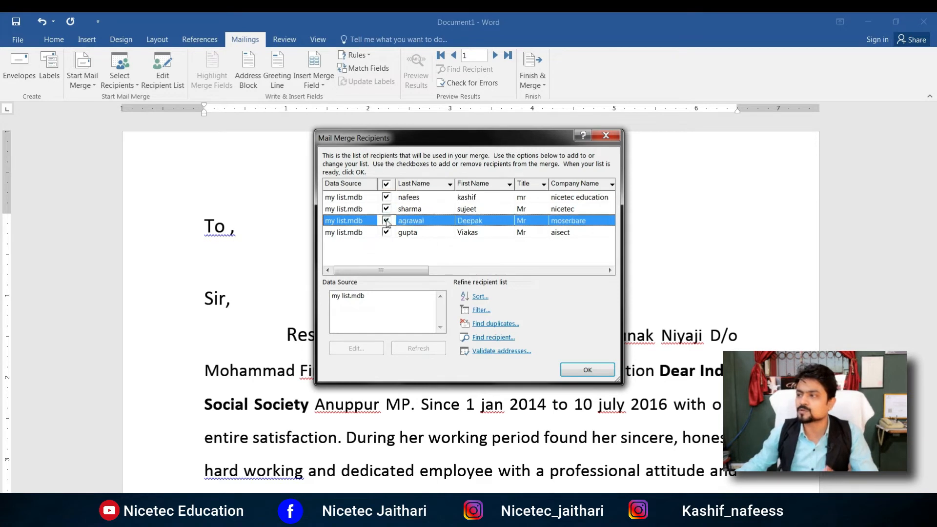
pyautogui.click(386, 209)
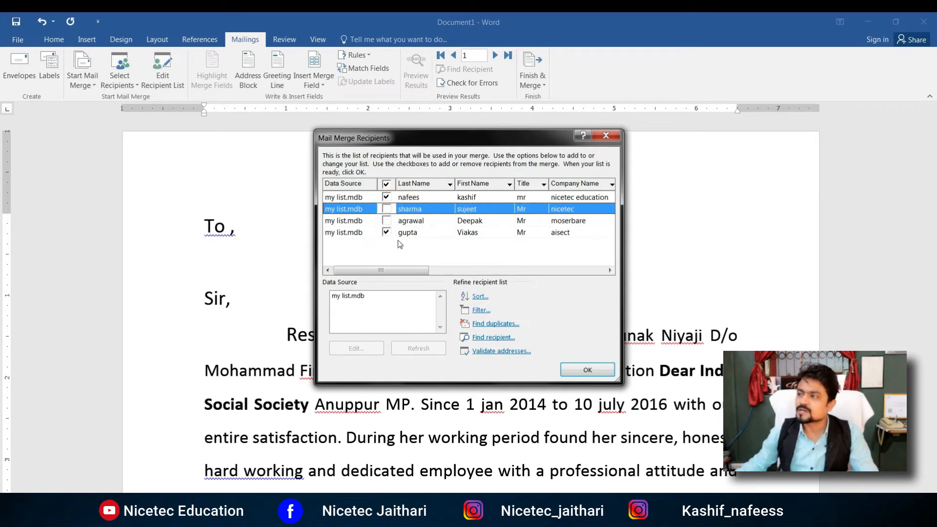
pyautogui.click(386, 221)
pyautogui.click(387, 209)
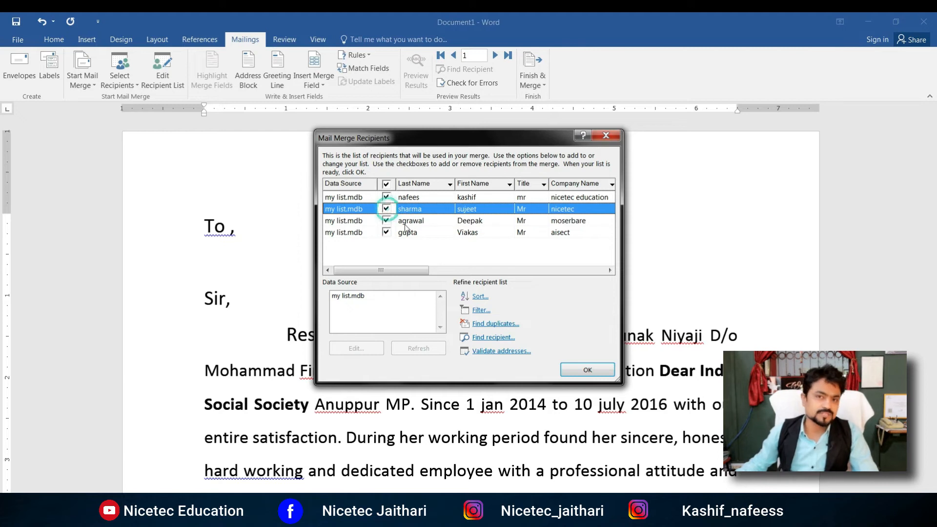
pyautogui.click(589, 372)
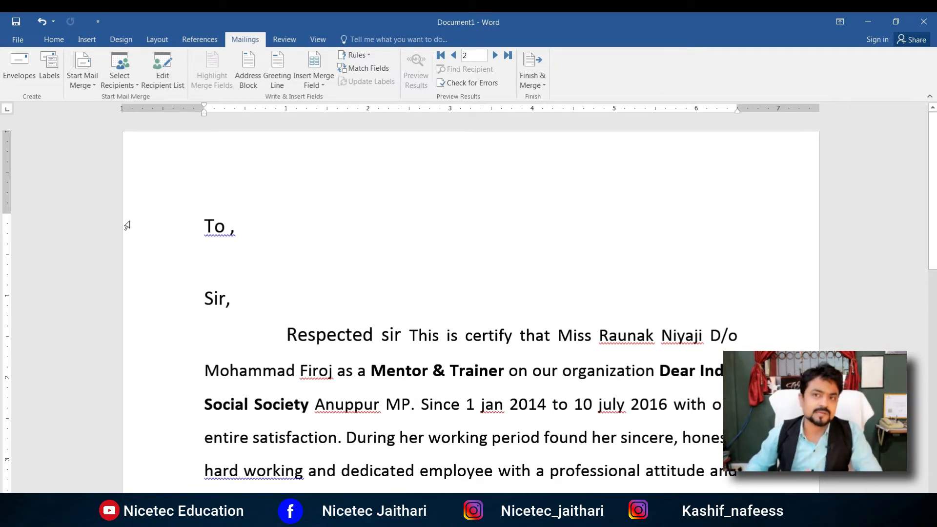
# Step: Place the cursor on the empty line below 'To ,' and check the page around it
pyautogui.click(325, 268)
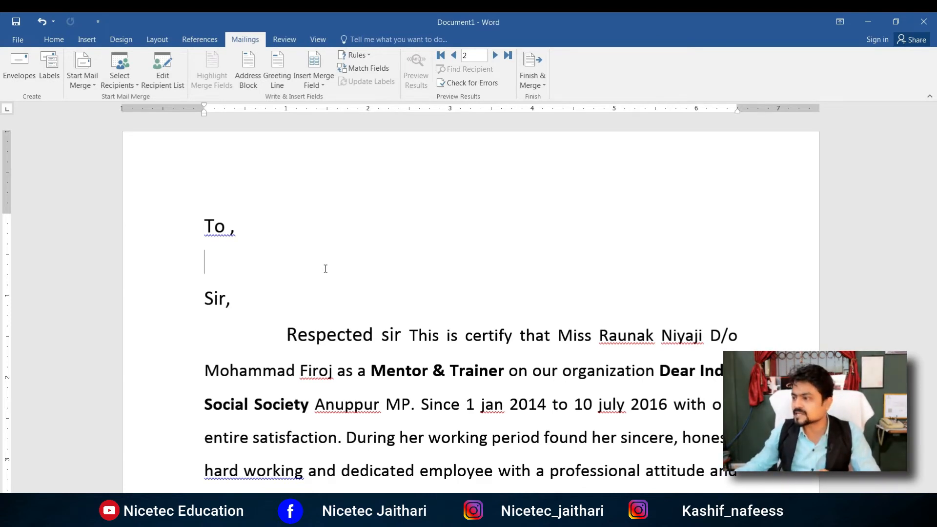
pyautogui.scroll(-2, 288, 321)
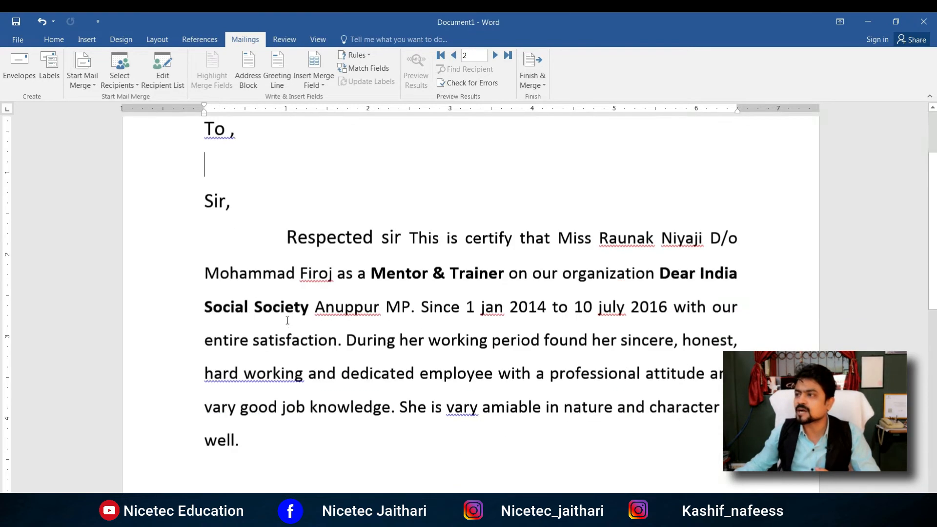
pyautogui.scroll(-5, 288, 320)
pyautogui.scroll(5, 288, 320)
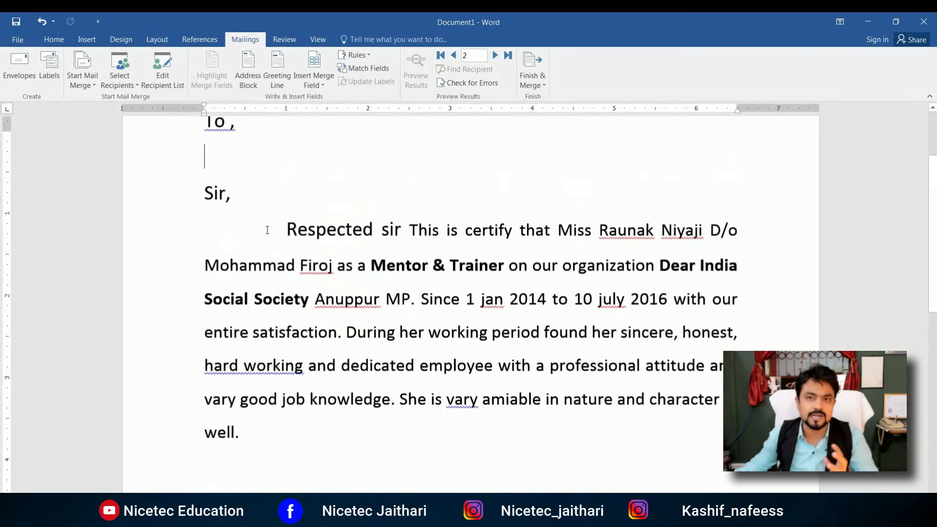
pyautogui.scroll(1, 267, 230)
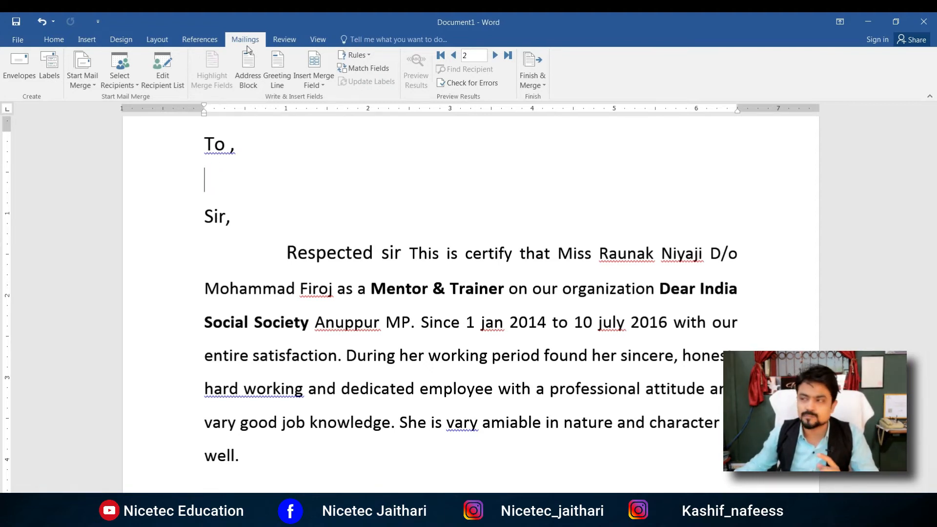
# Step: Insert an «AddressBlock» field under 'To ,' after comparing several recipient name formats
pyautogui.click(249, 70)
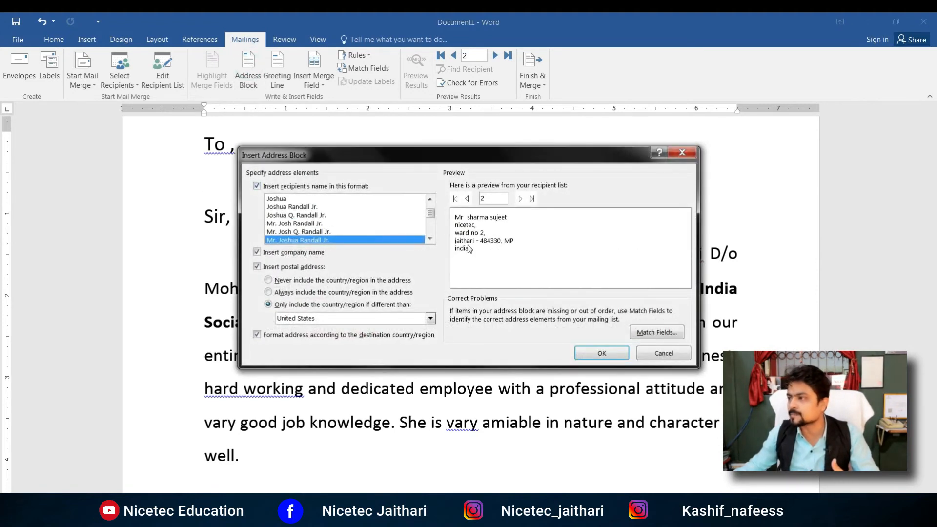
pyautogui.click(301, 223)
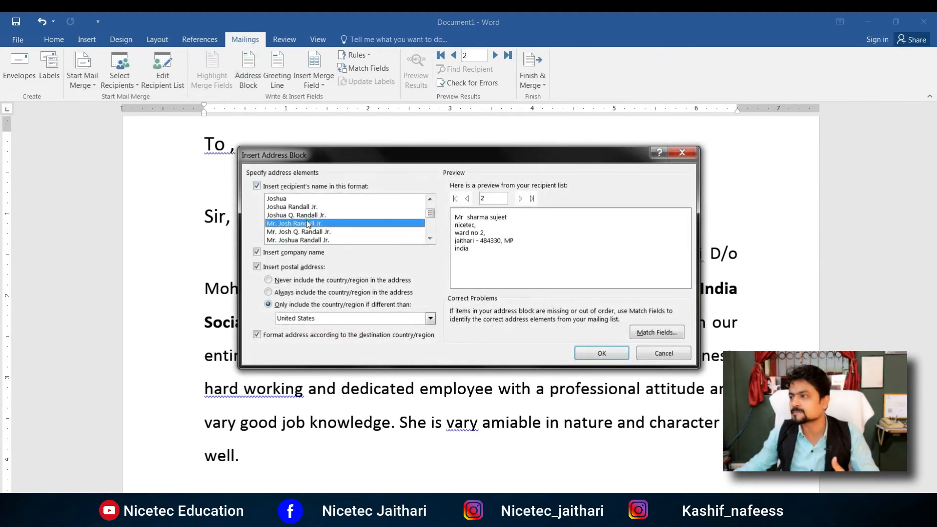
pyautogui.click(307, 199)
pyautogui.click(312, 224)
pyautogui.scroll(-3, 315, 215)
pyautogui.click(312, 224)
pyautogui.click(311, 232)
pyautogui.click(317, 223)
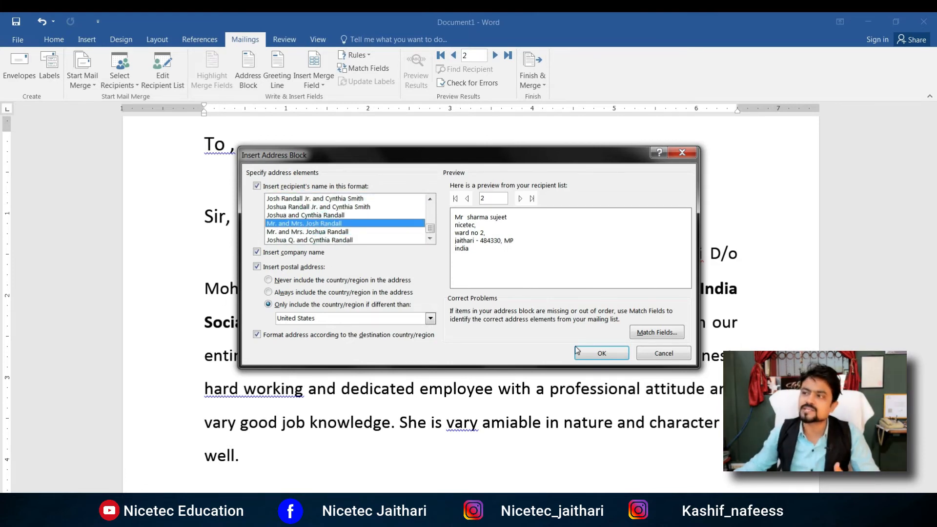
pyautogui.click(598, 355)
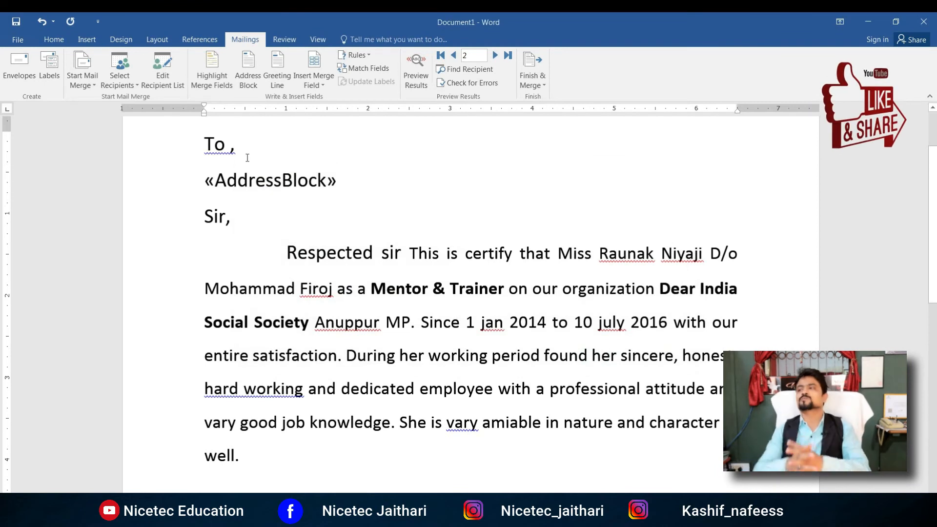
pyautogui.click(246, 180)
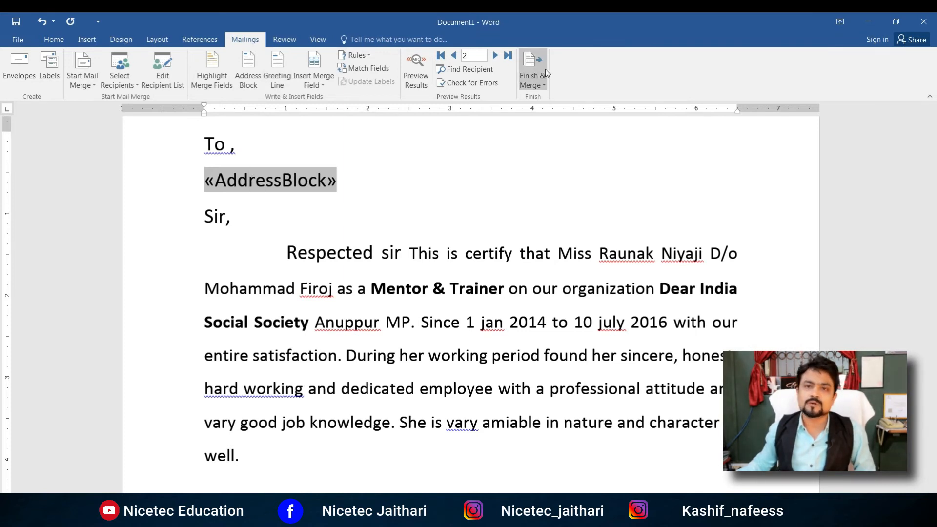
# Step: Preview the letter with recipient 2's name, company and address, then open Finish & Merge
pyautogui.click(414, 76)
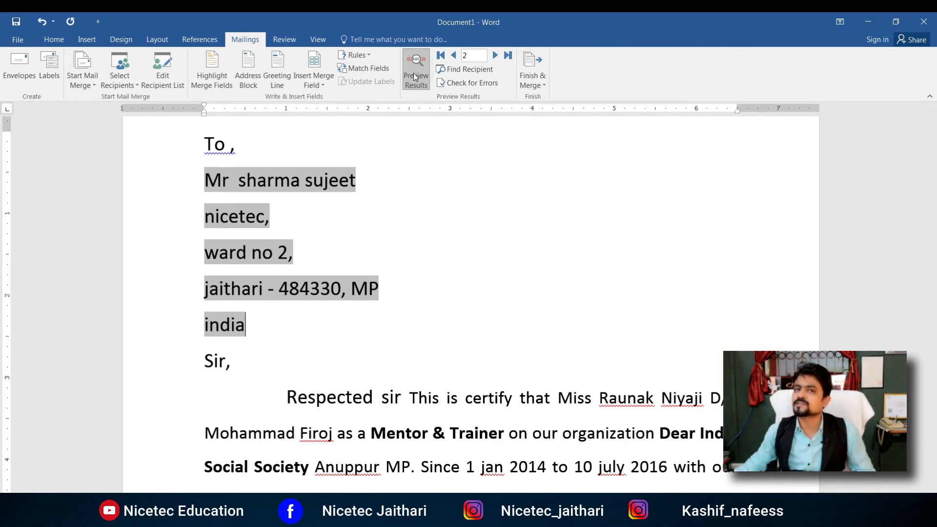
pyautogui.click(532, 79)
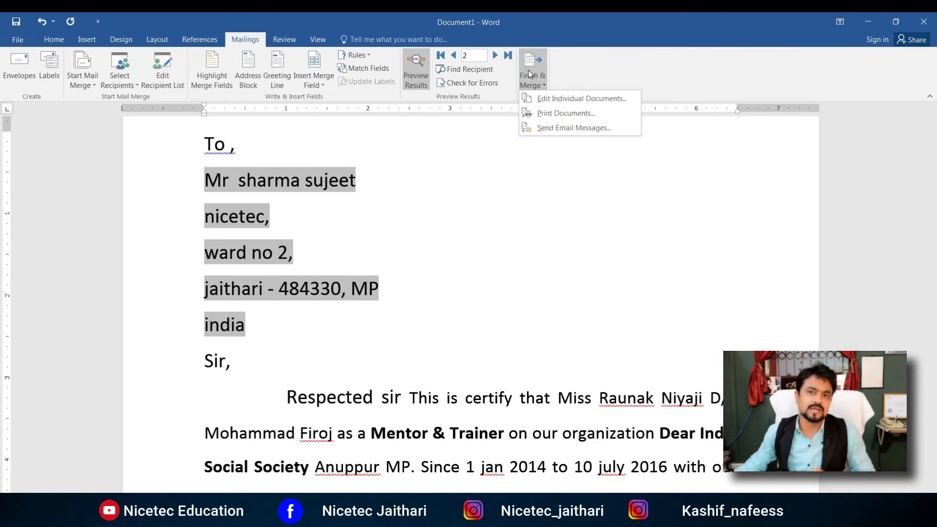
# Step: Merge all records into the new document Letters1 and check the first recipient's address
pyautogui.click(578, 100)
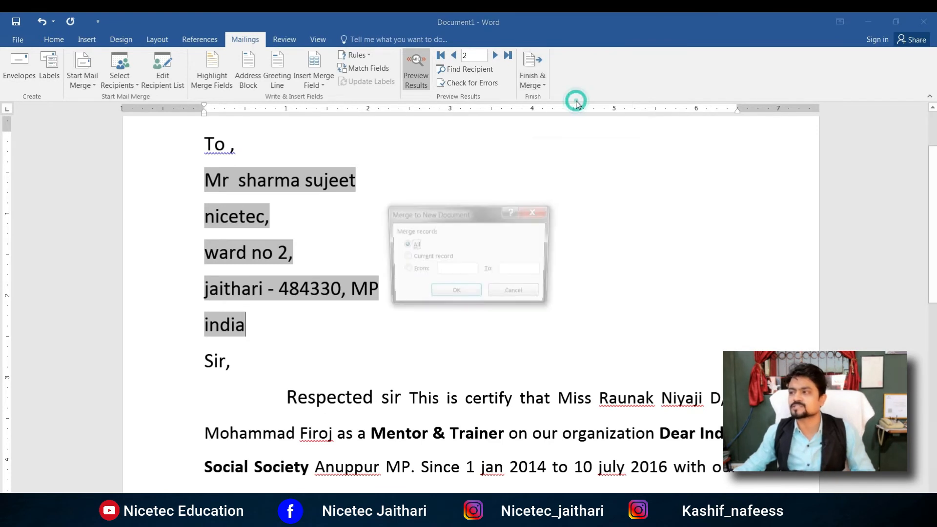
pyautogui.click(455, 295)
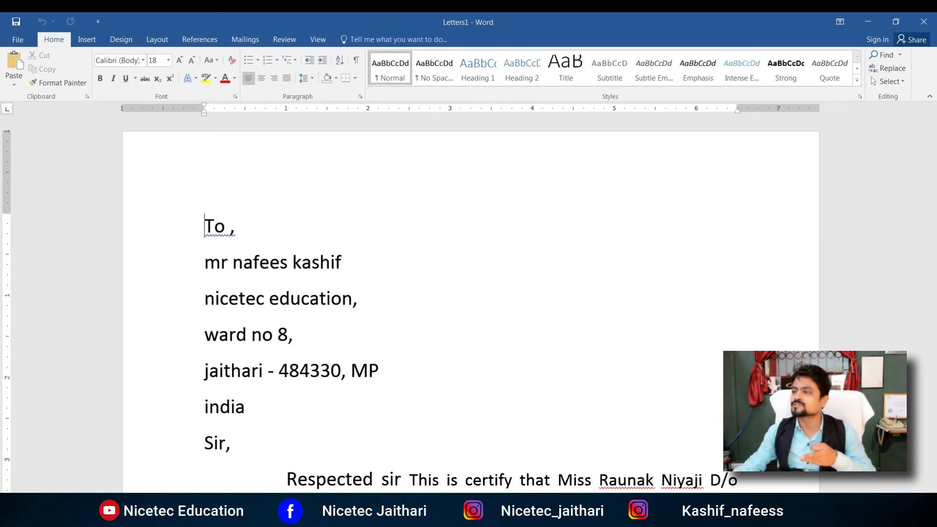
pyautogui.click(473, 251)
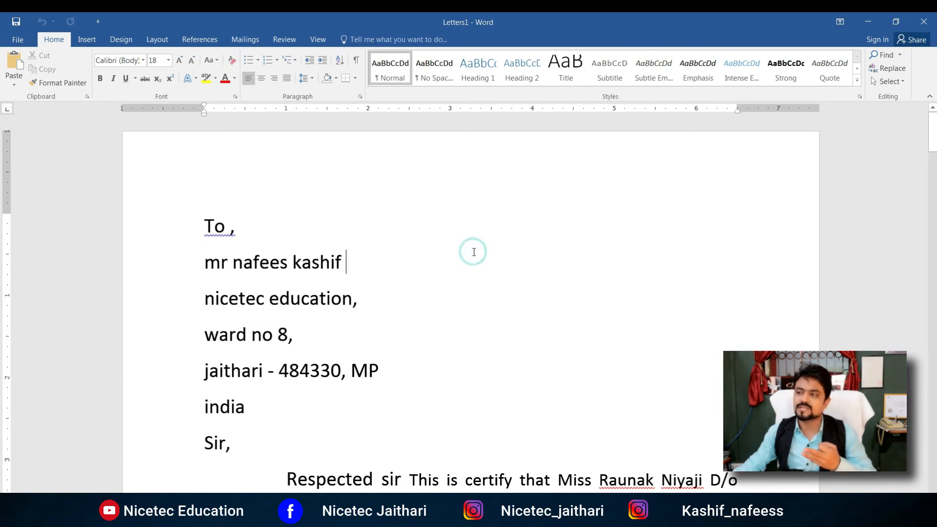
pyautogui.scroll(-2, 474, 252)
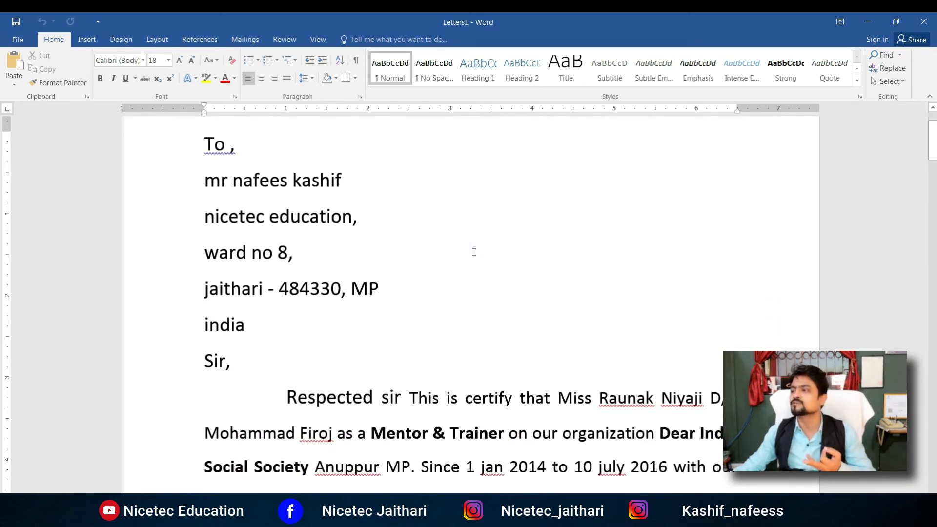